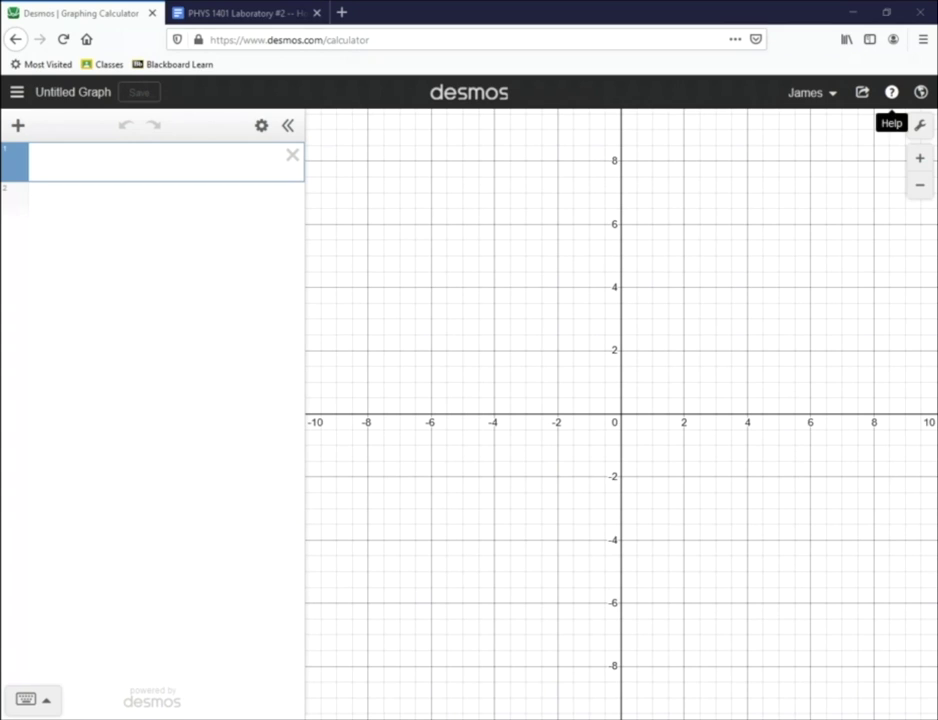
Open the Help menu to show the Tours and Resources list beside the blank graph
click(891, 92)
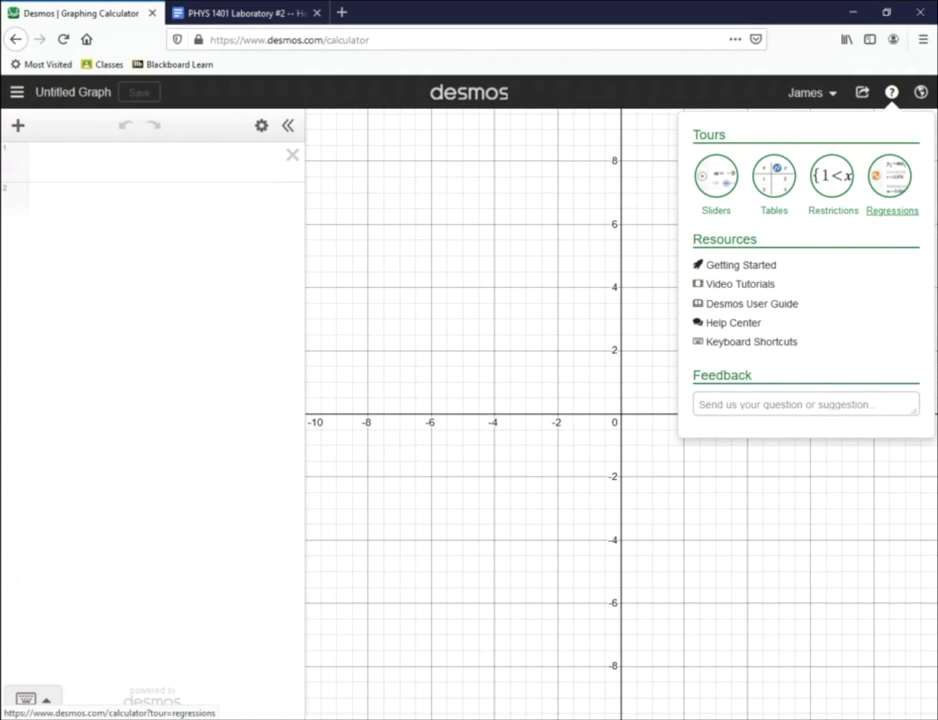
Start the Regressions tour and add an empty x₁/y₁ data table
click(892, 210)
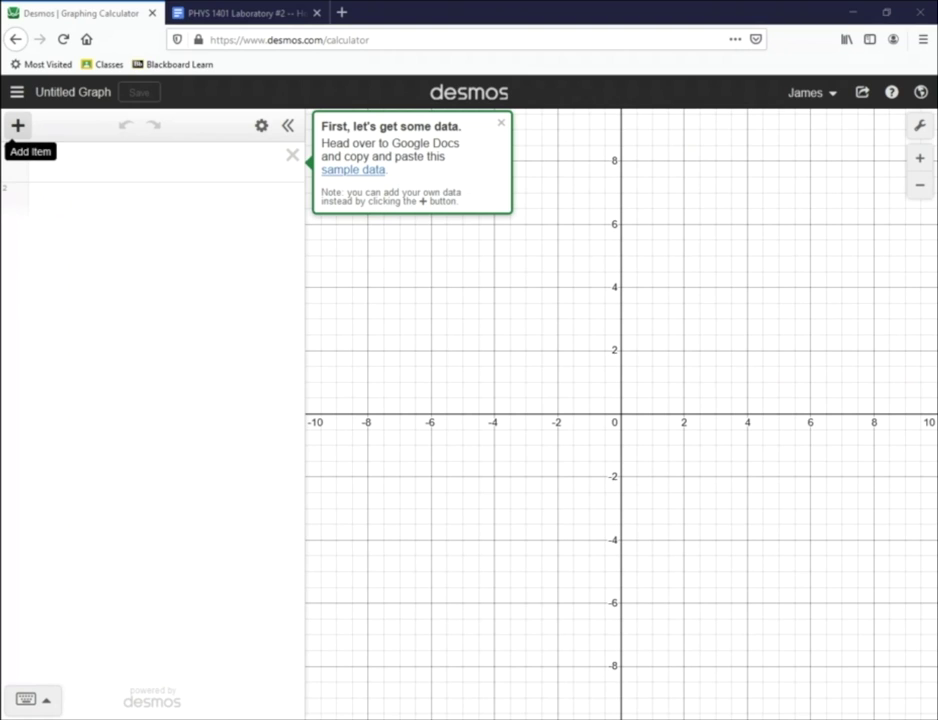
click(17, 125)
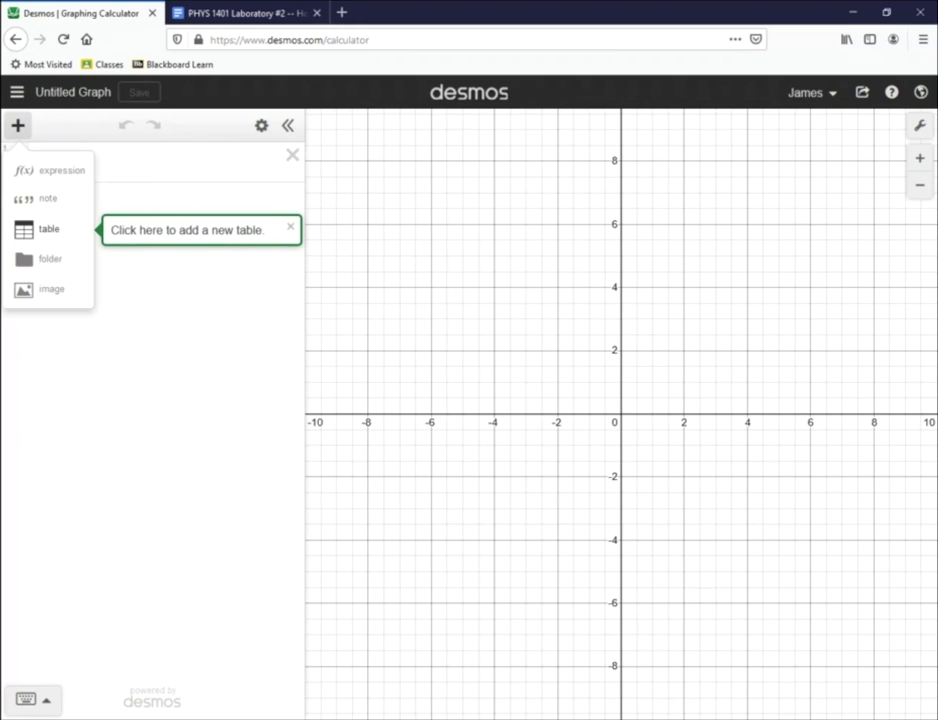
click(40, 229)
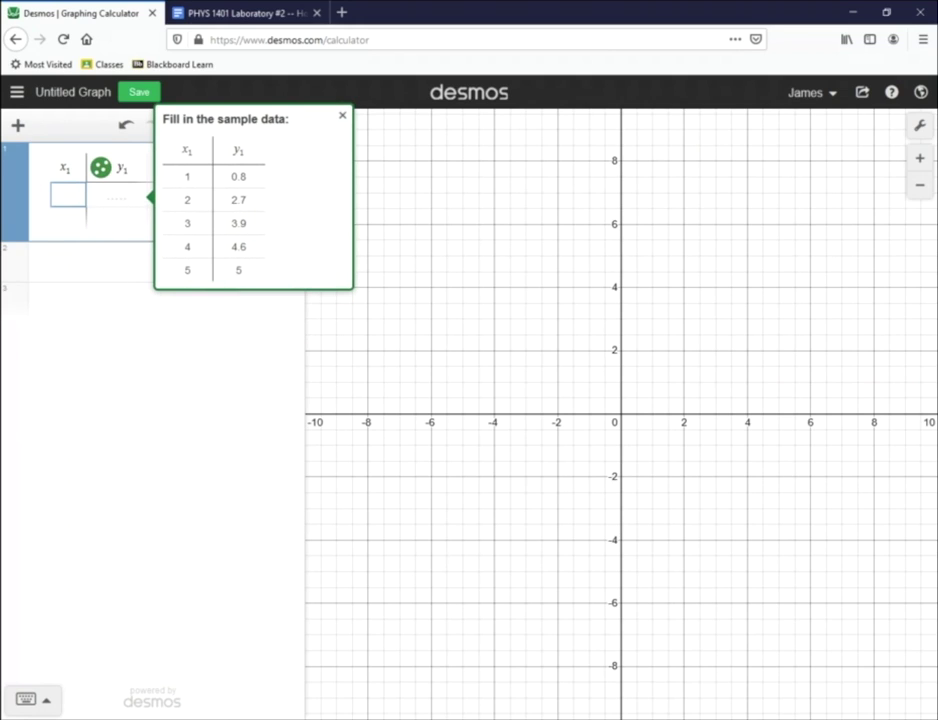
Dismiss the sample-data tip and enter the pairs 16.5/0.49 and 32.5/0.98
click(342, 115)
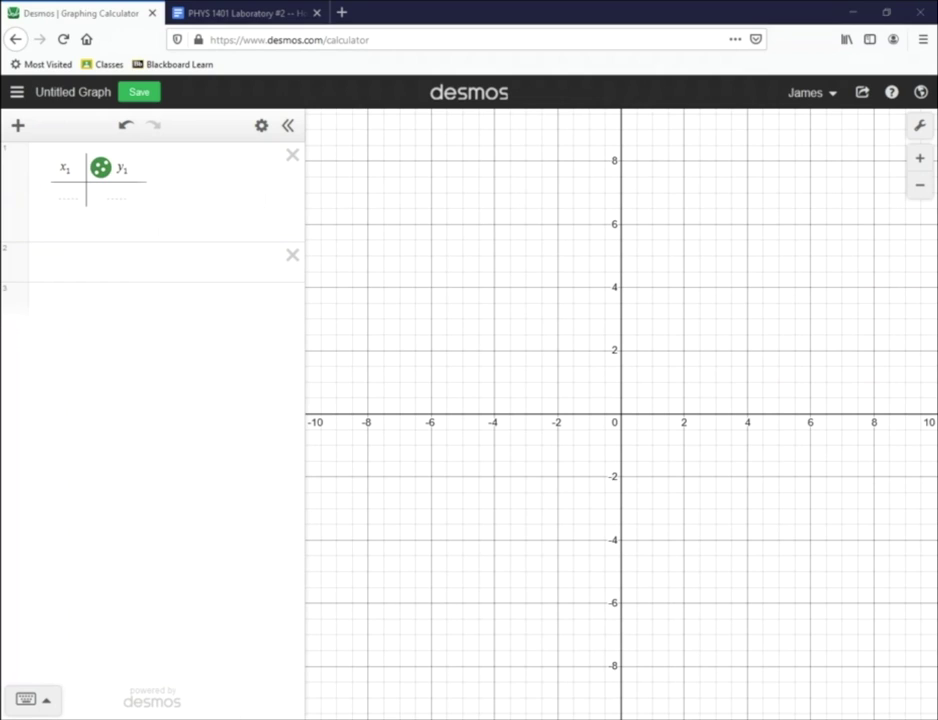
click(68, 196)
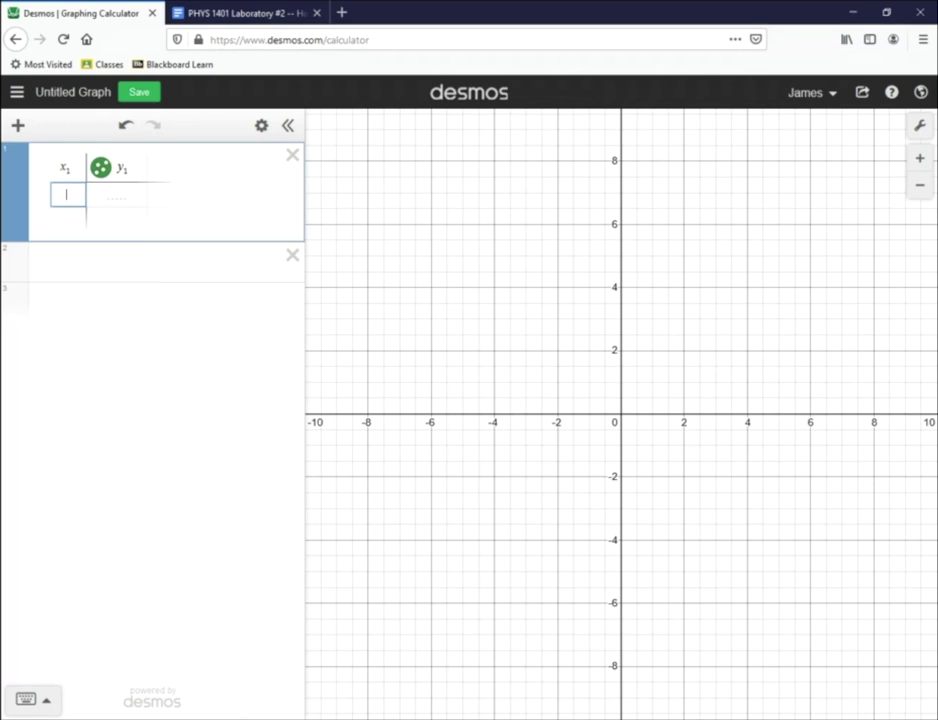
text(16.5)
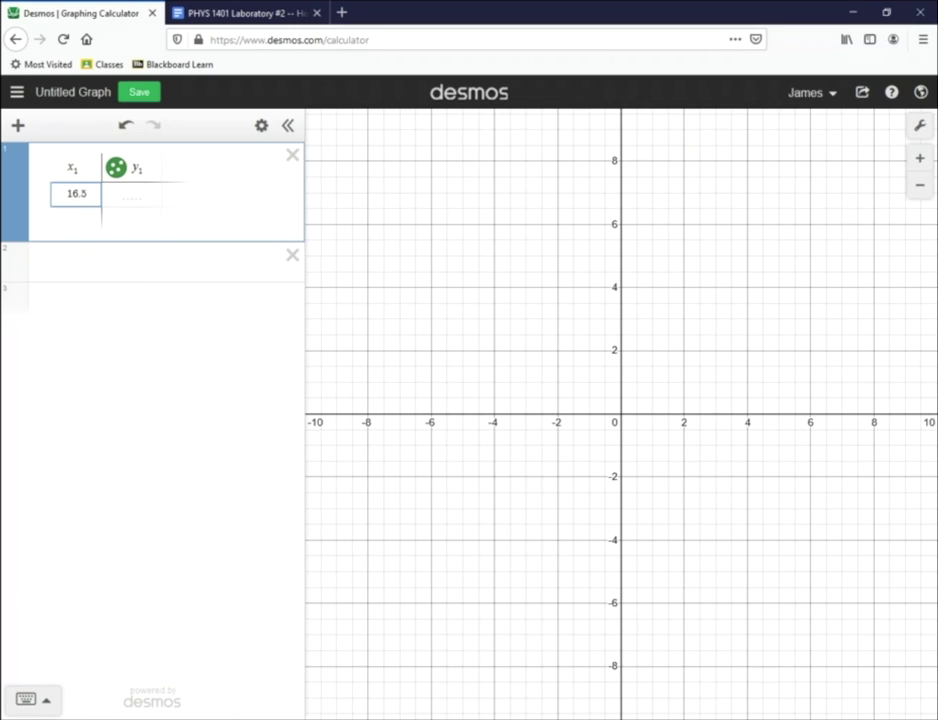
click(131, 194)
text(0.48)
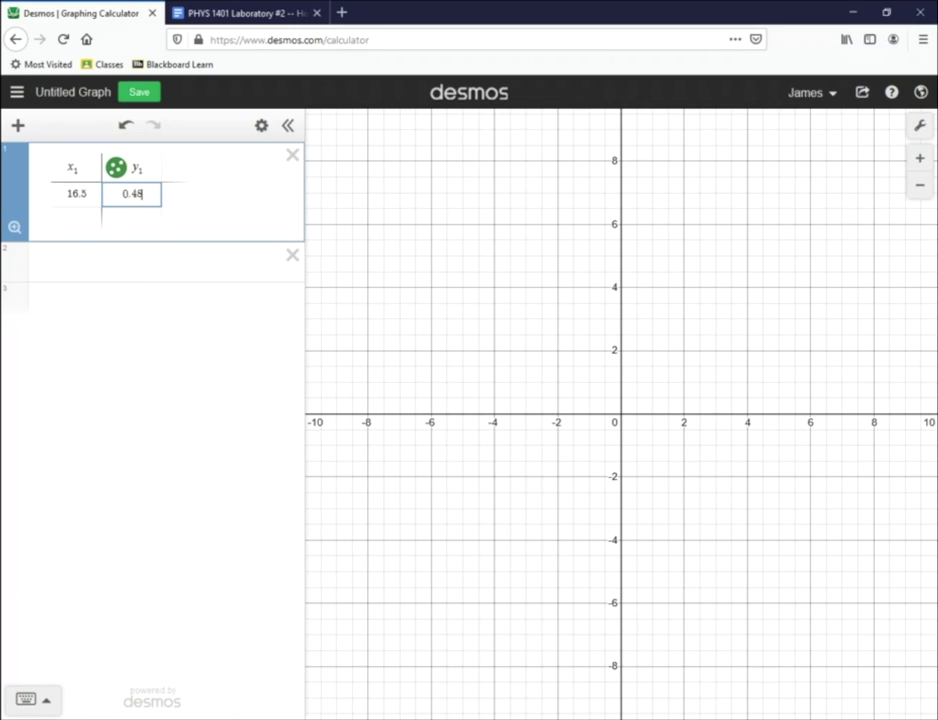
key(BackSpace)
text(9)
click(76, 219)
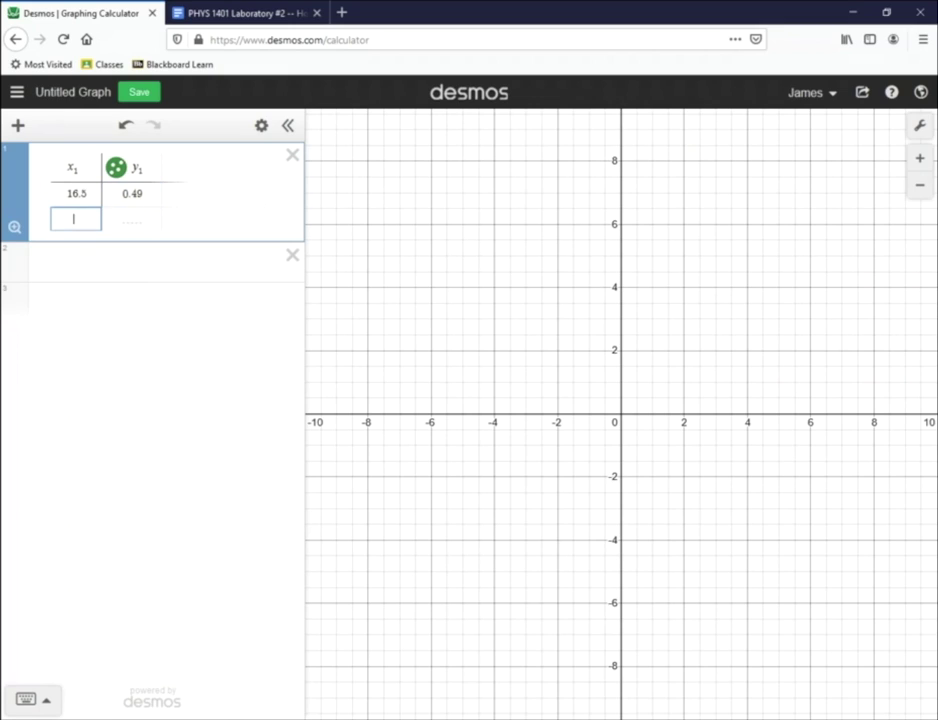
text(32.5)
click(130, 219)
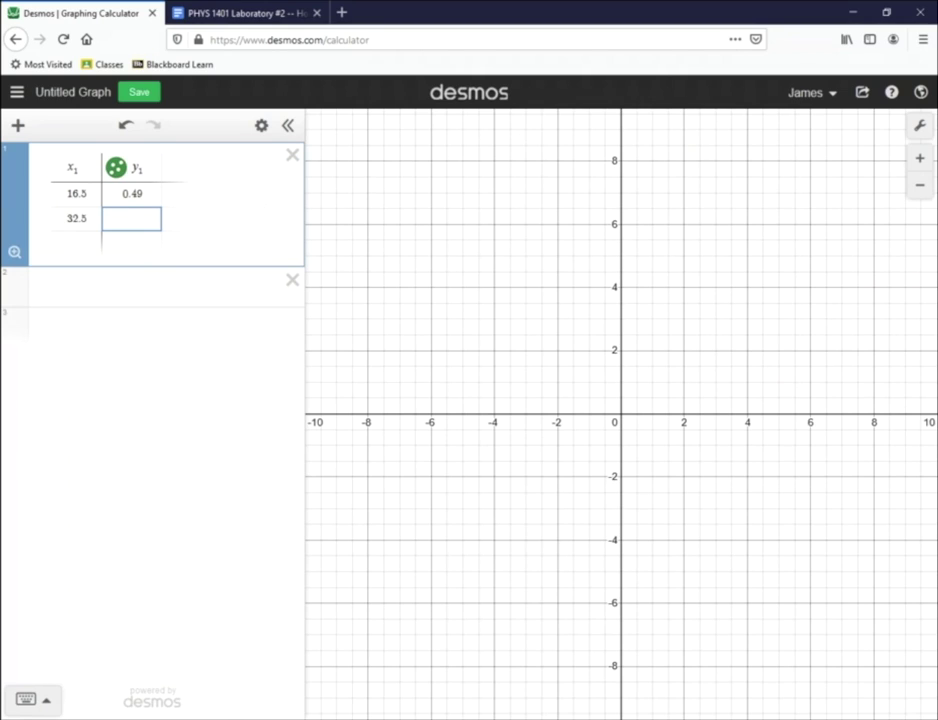
text(0.98)
Add table rows 49.0/1.47 and 65.5/1.96
key(Return)
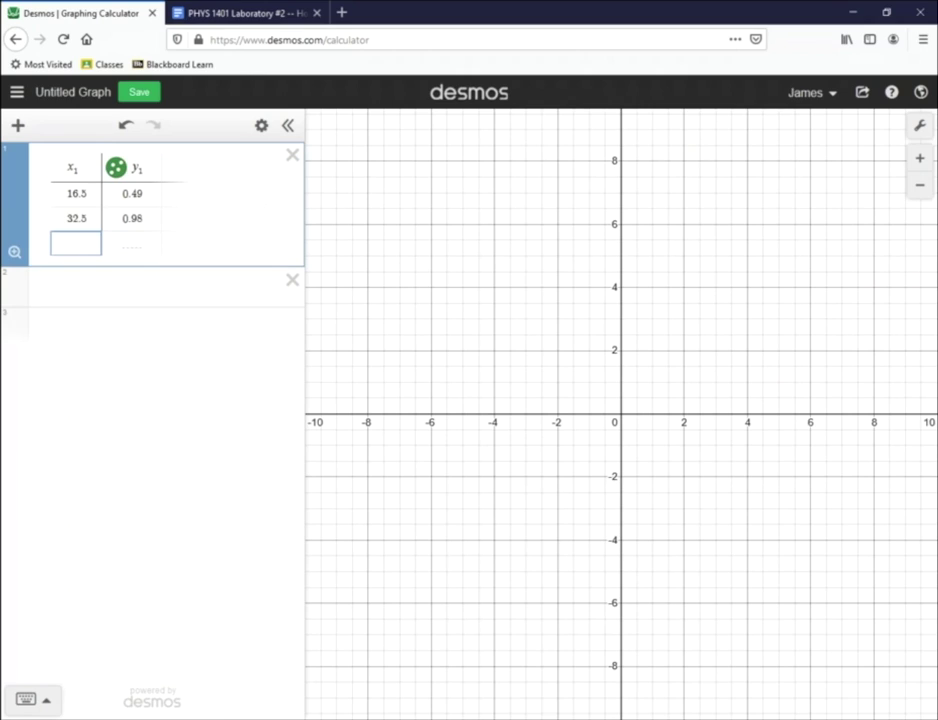
text(49.0)
key(Tab)
text(1.47)
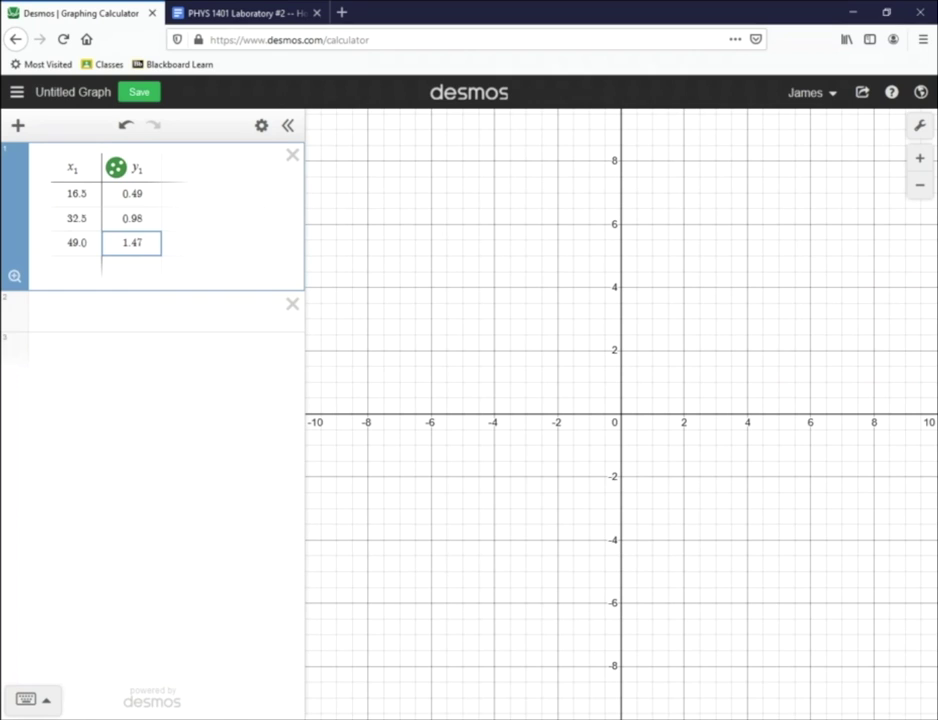
key(Return)
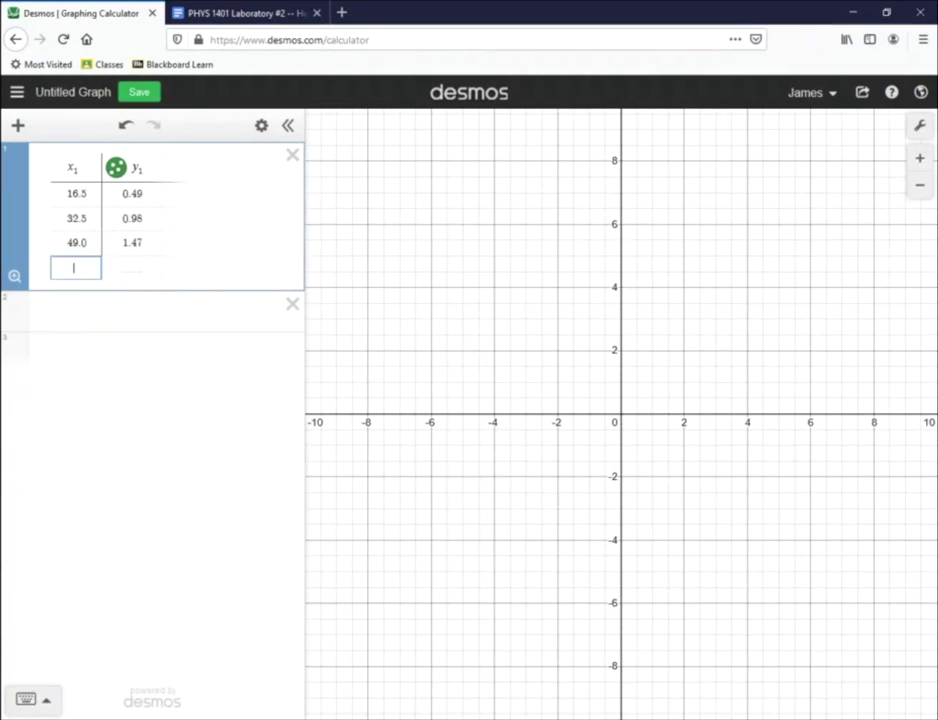
text(65.5)
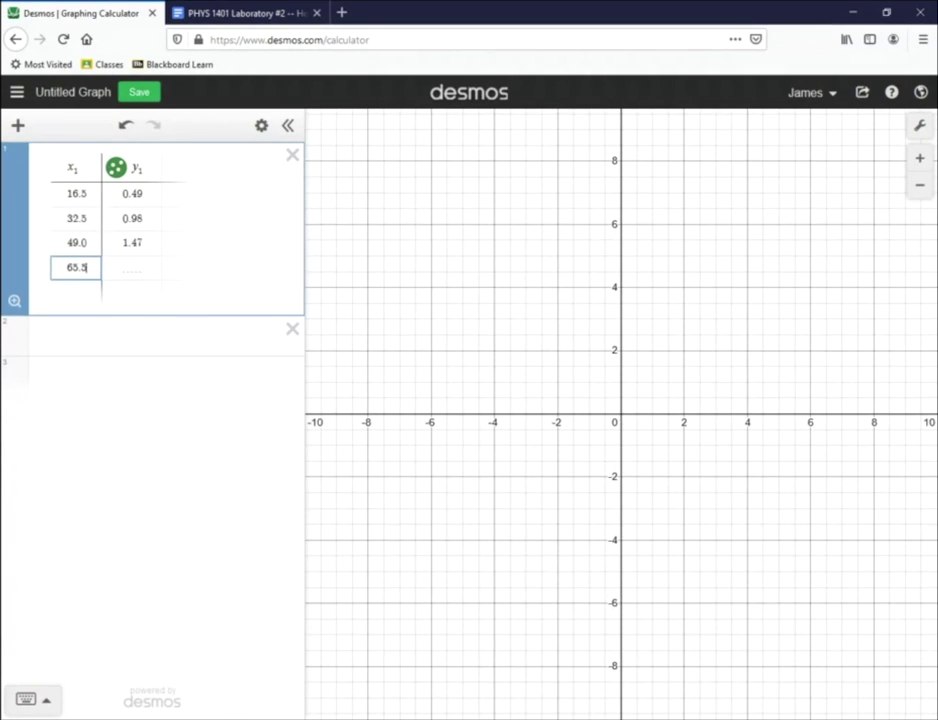
key(Tab)
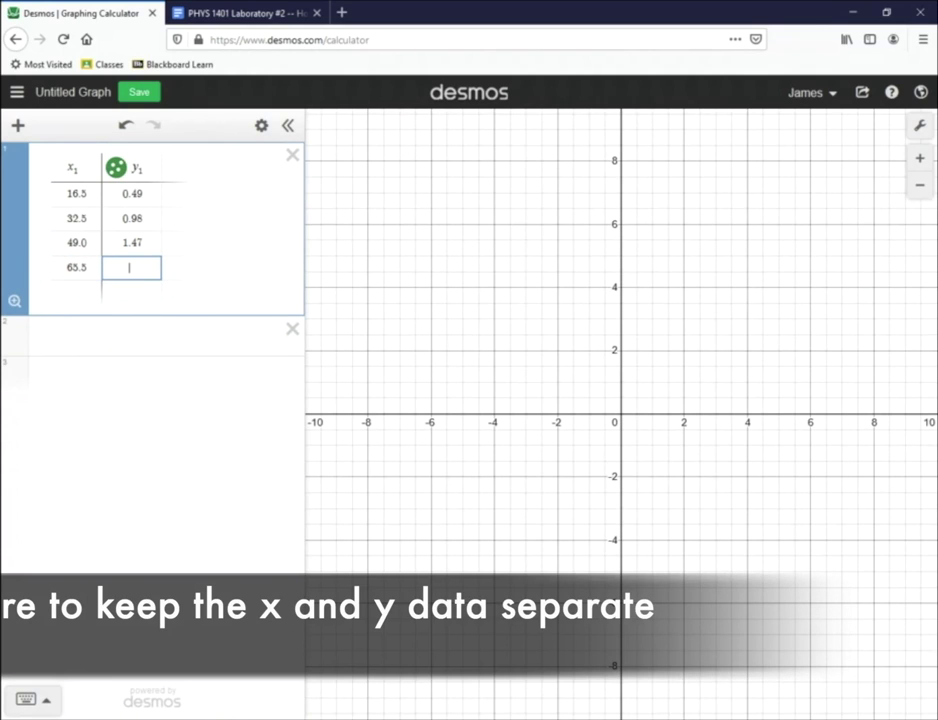
text(1.96)
Add the final table rows 81.5/2.45 and 98.0/2.94
key(Return)
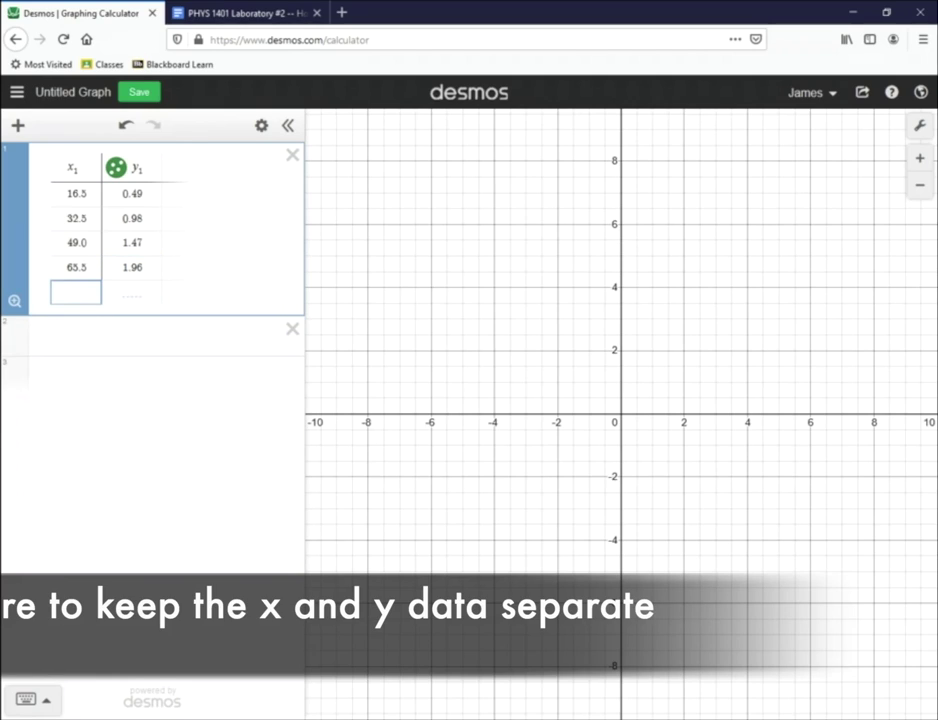
text(81.5)
click(131, 292)
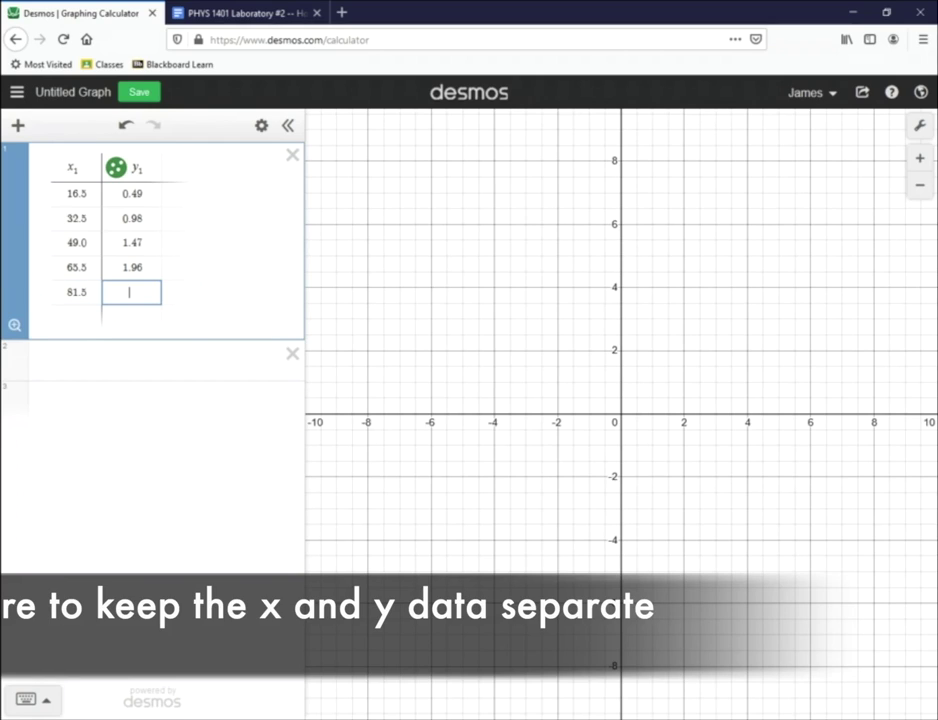
text(2.45)
click(75, 317)
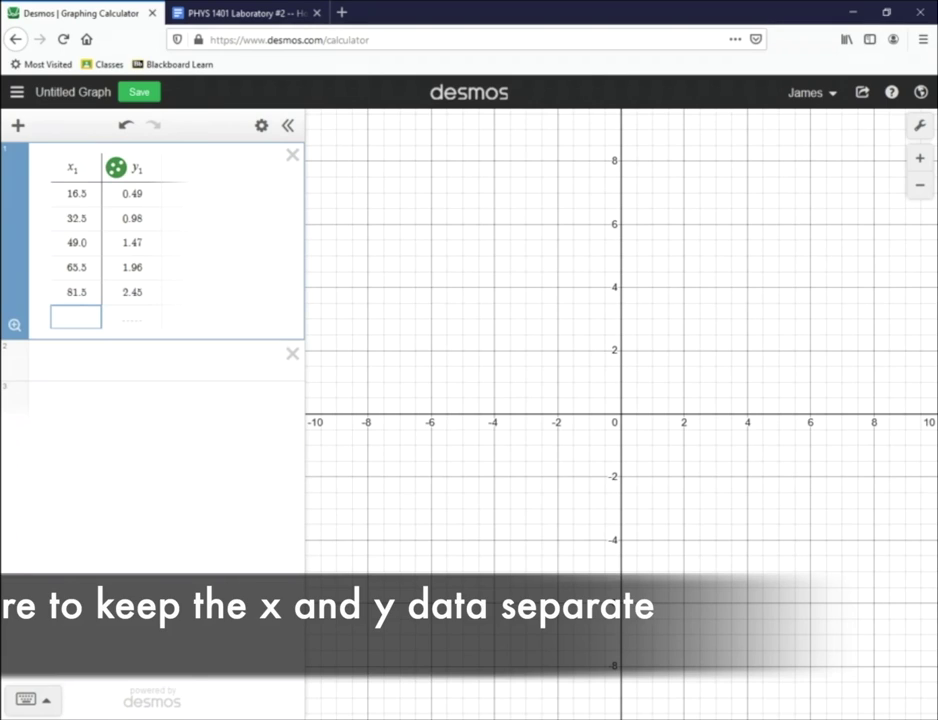
text(98)
click(131, 317)
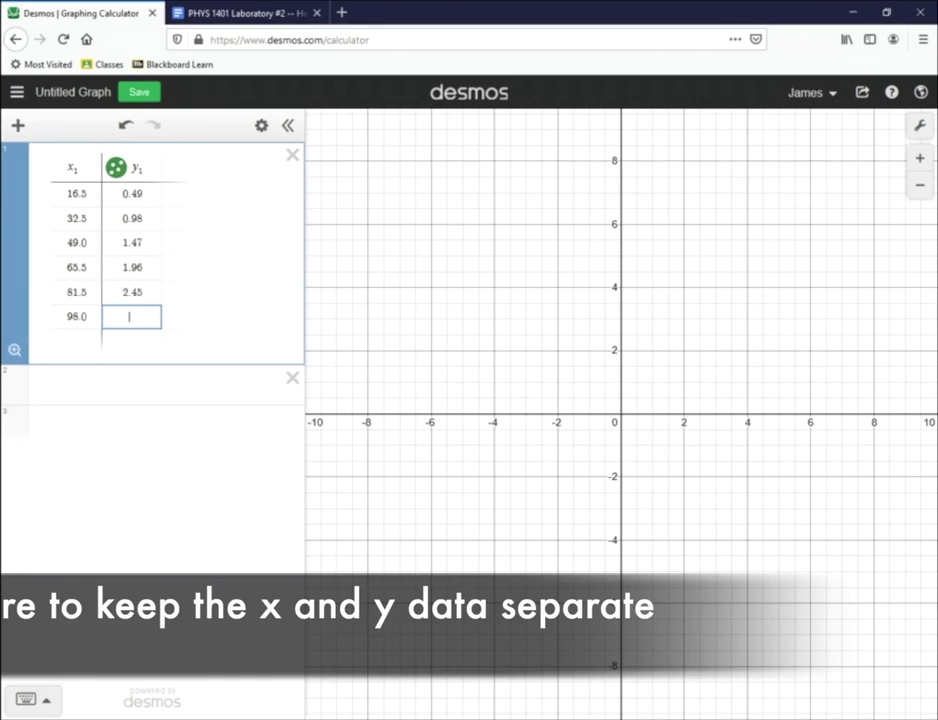
text(2.94)
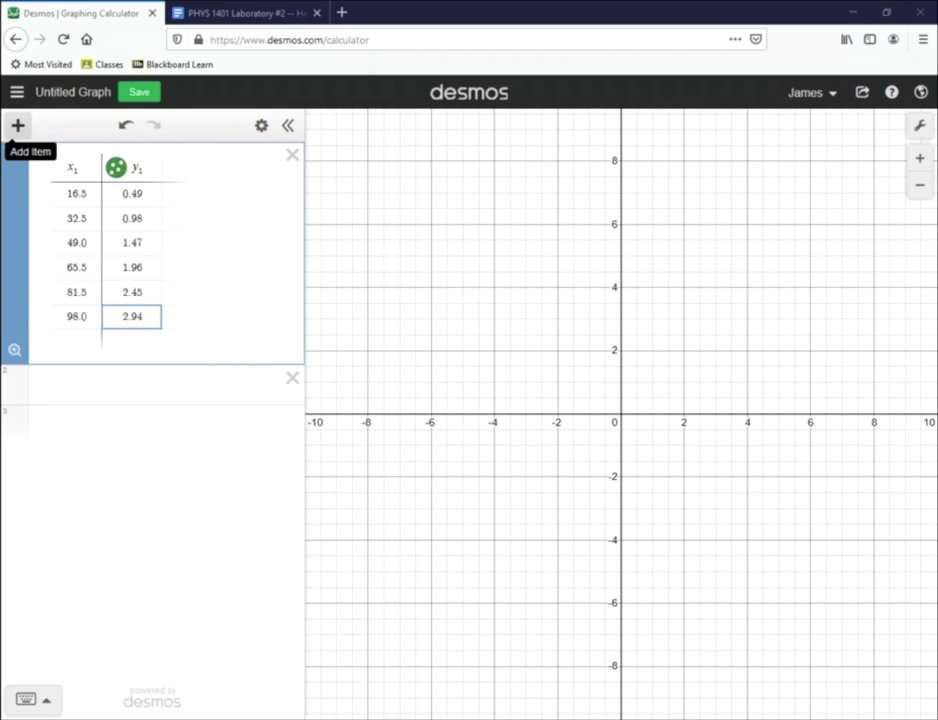
Add the regression y₁ ~ mx₁ + b, giving m = 0.0300344 and b = −0.00196372
click(17, 125)
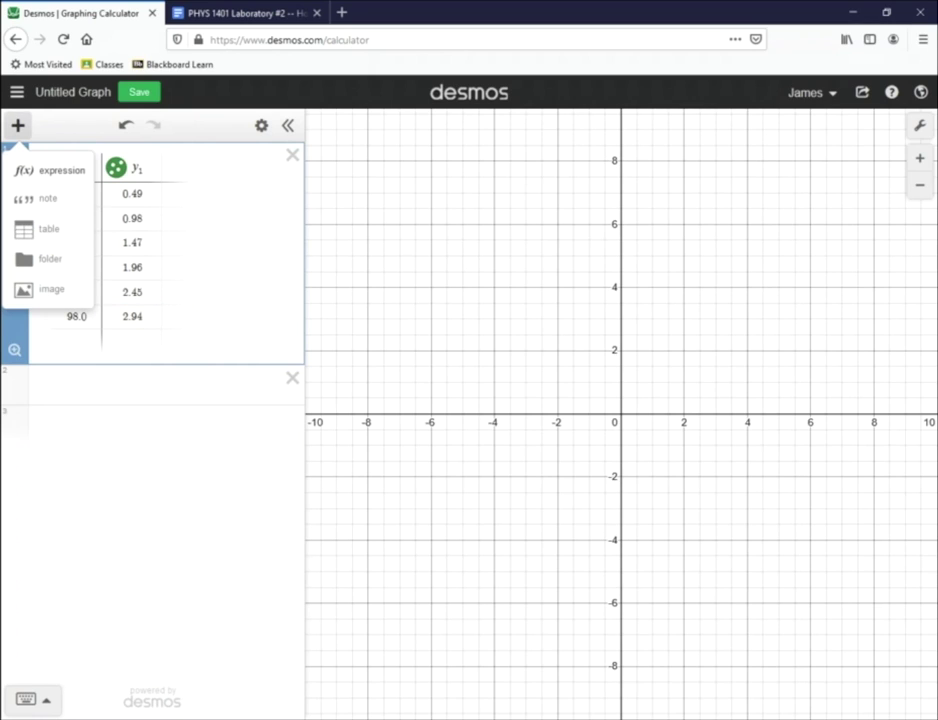
click(50, 170)
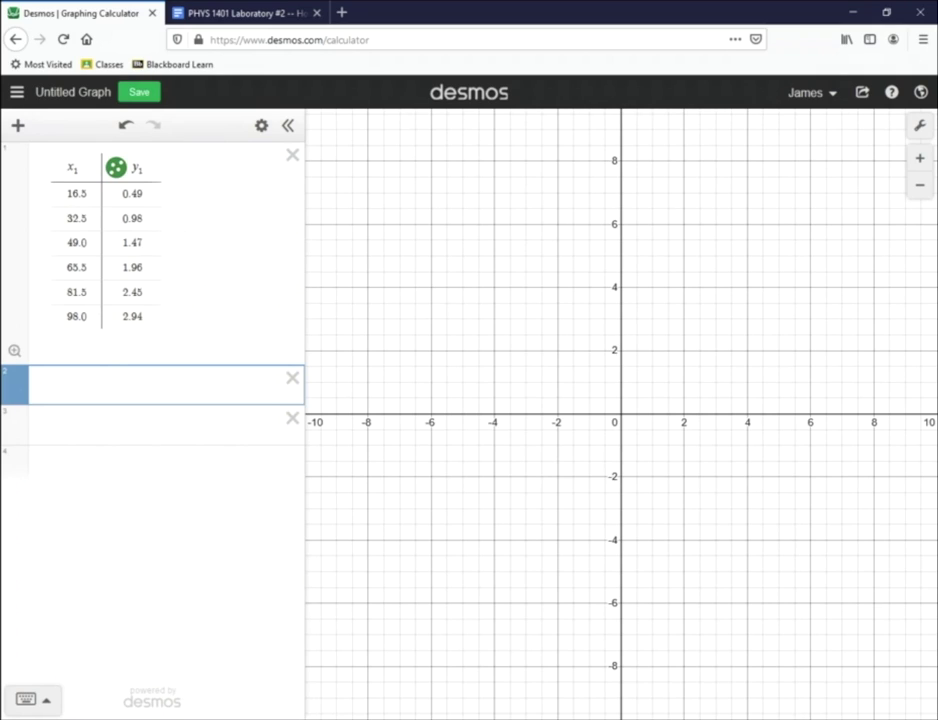
text(y_1)
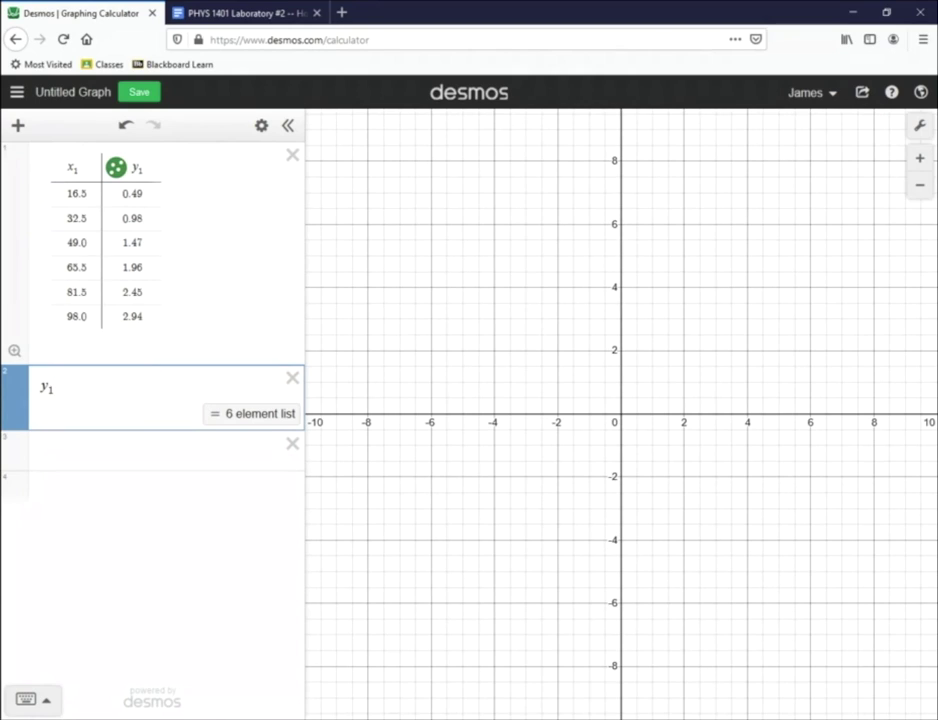
text(~)
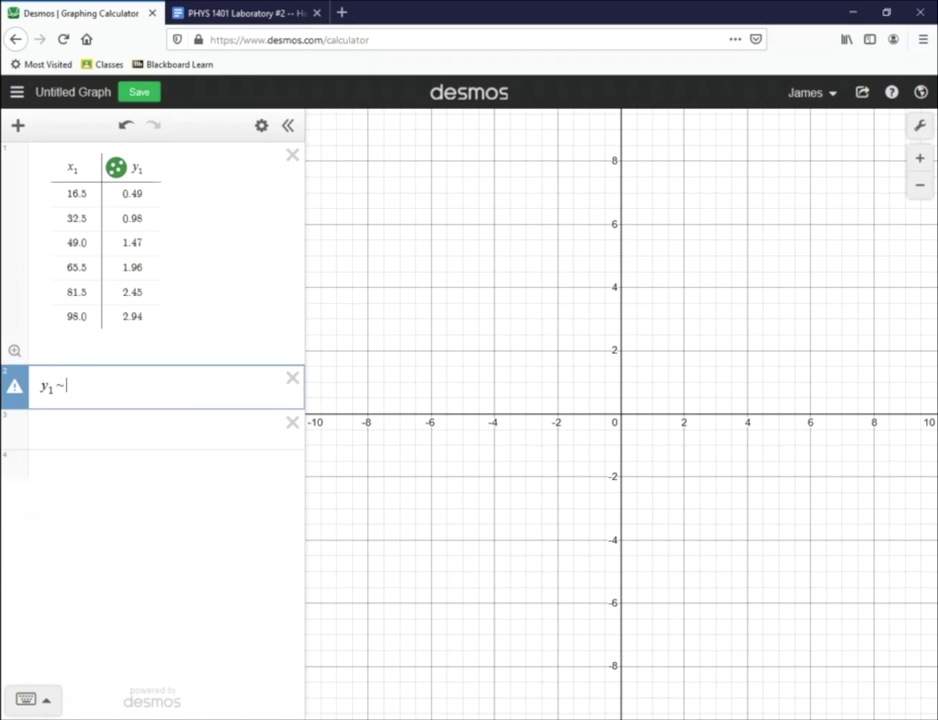
text(mx_1)
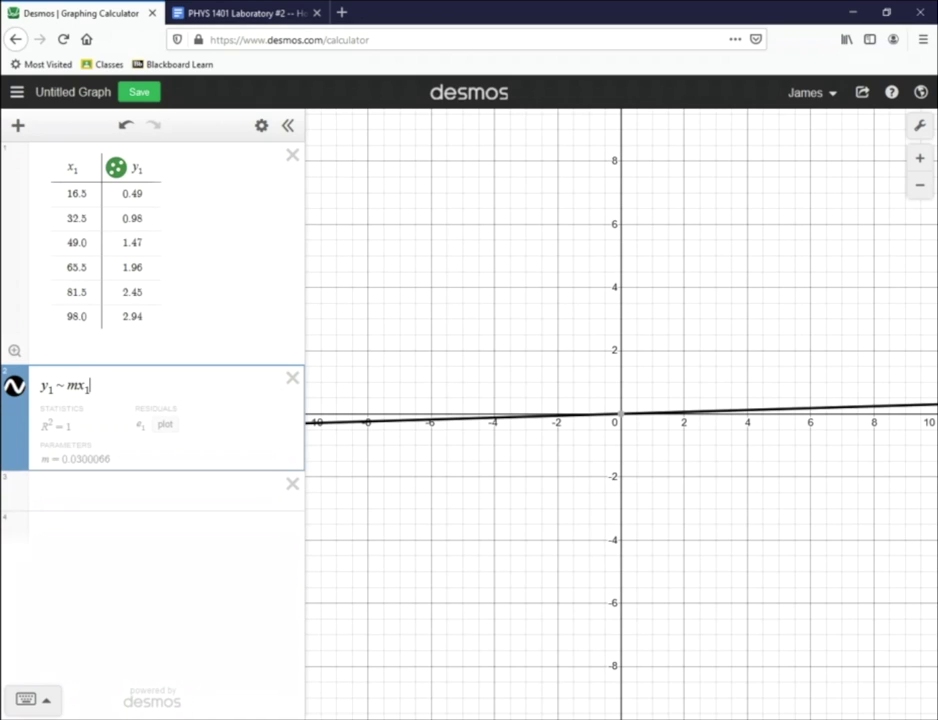
text(+b)
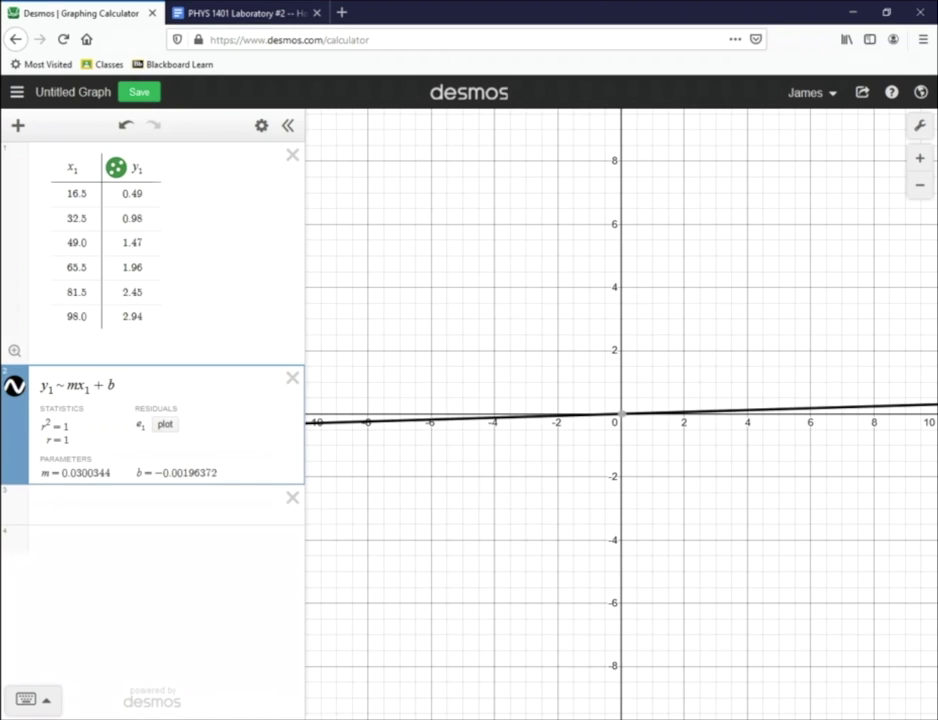
click(100, 545)
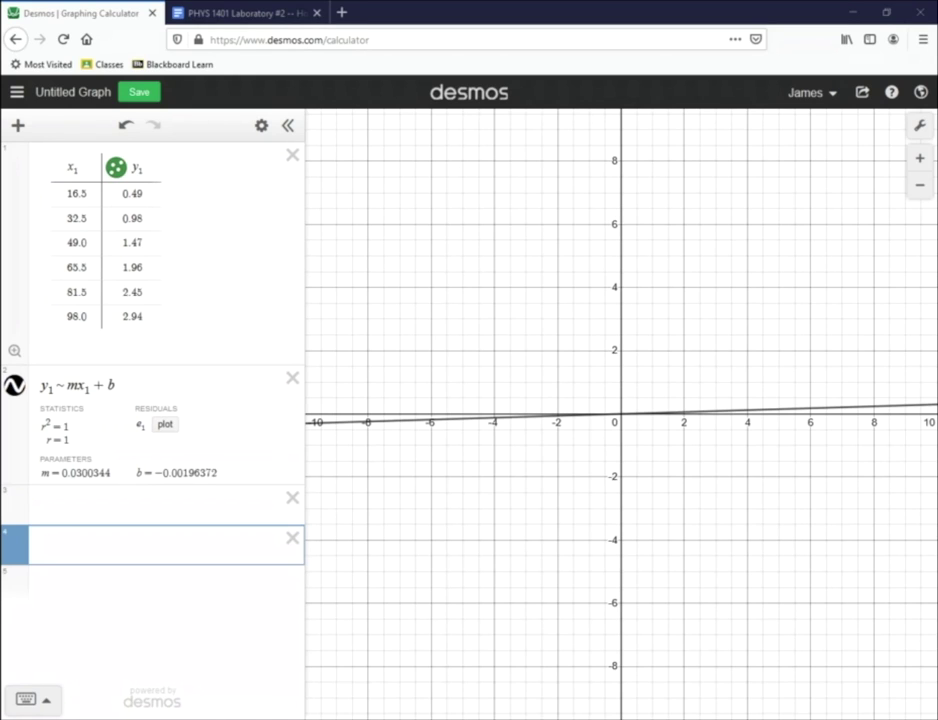
Zoom the graph slightly and open Graph Settings
scroll(684, 551, down, 1)
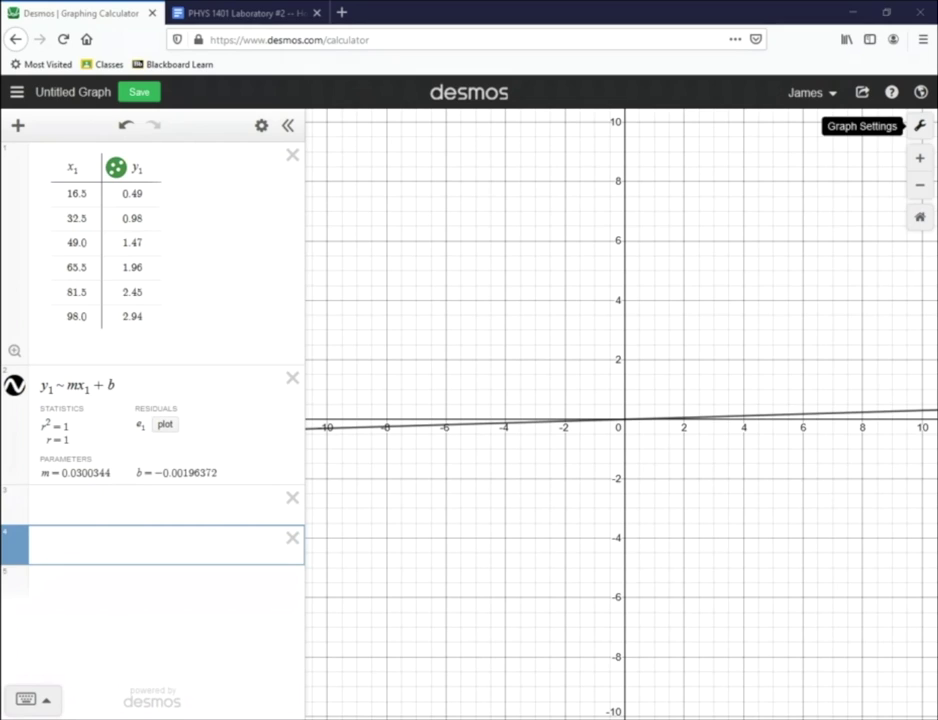
click(919, 125)
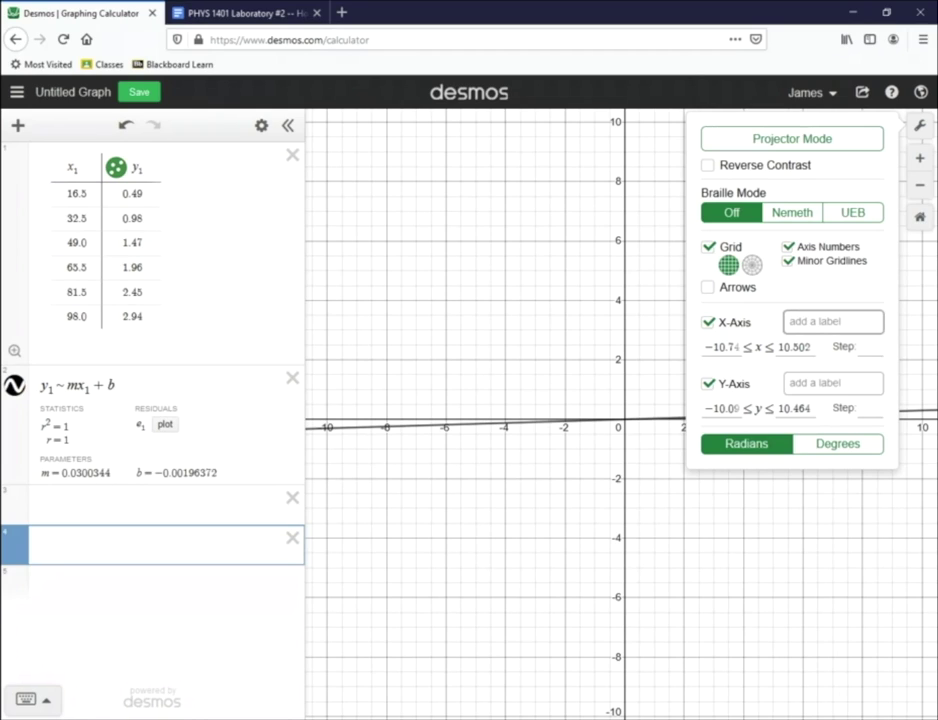
Set the x-axis minimum to 0 and maximum to 100 in Graph Settings
click(833, 321)
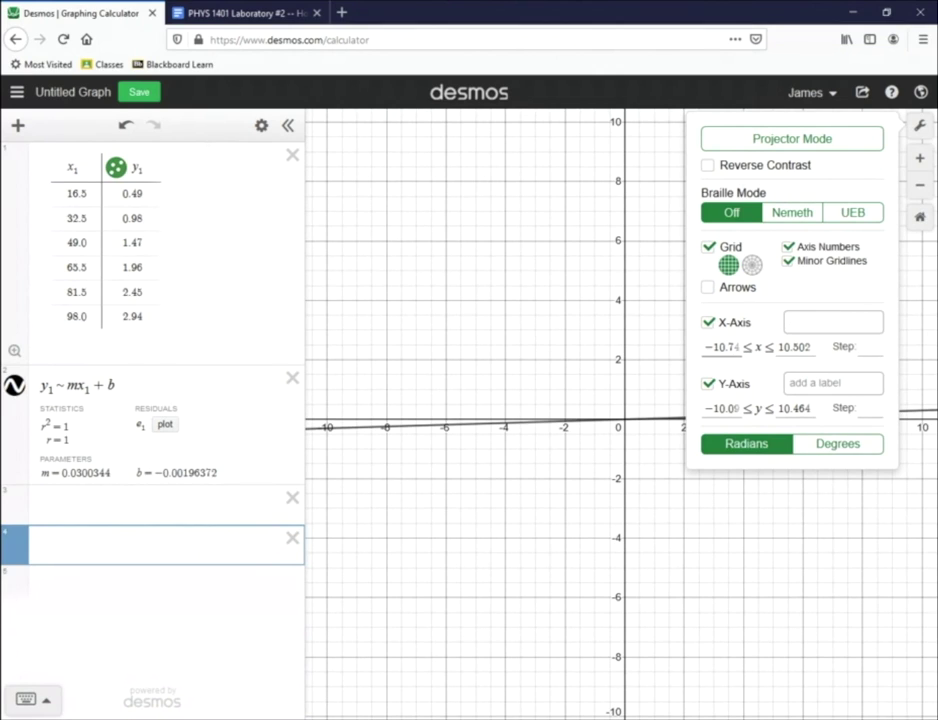
key(Tab)
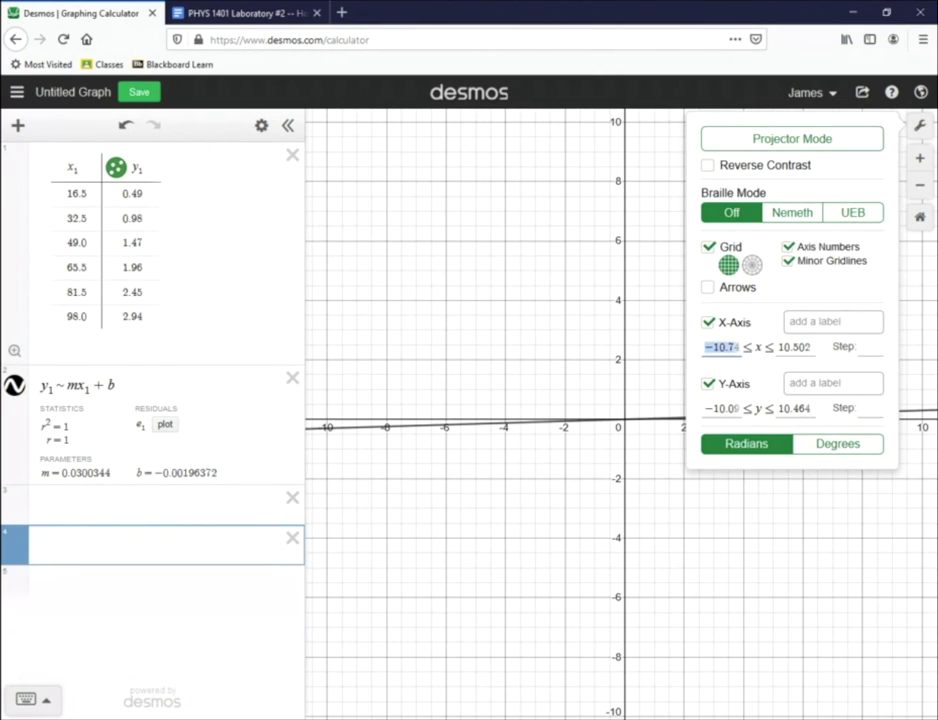
text(0)
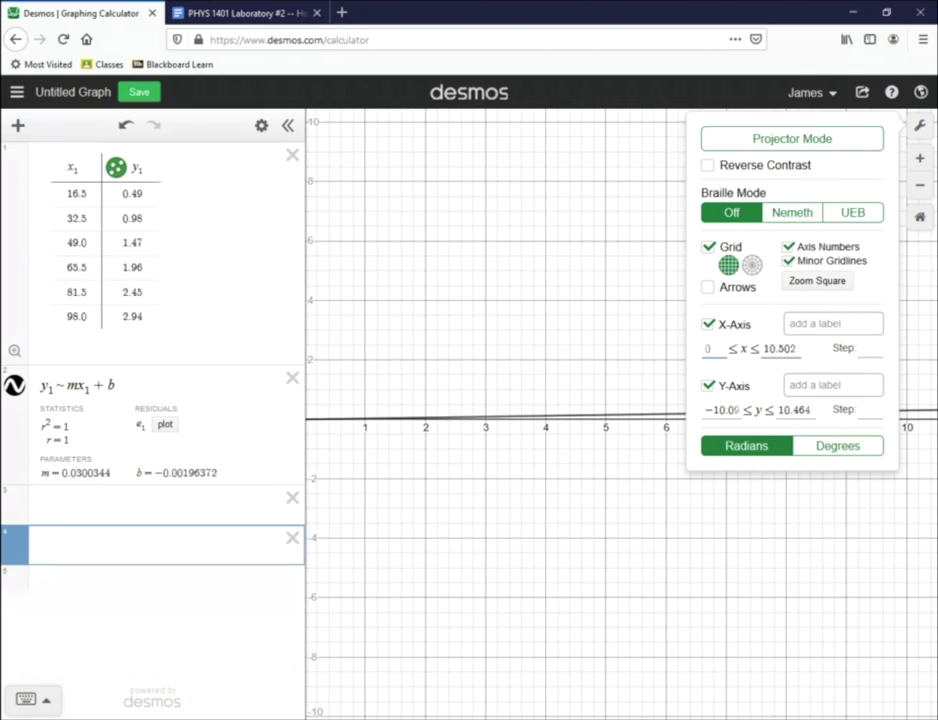
key(Tab)
text(100)
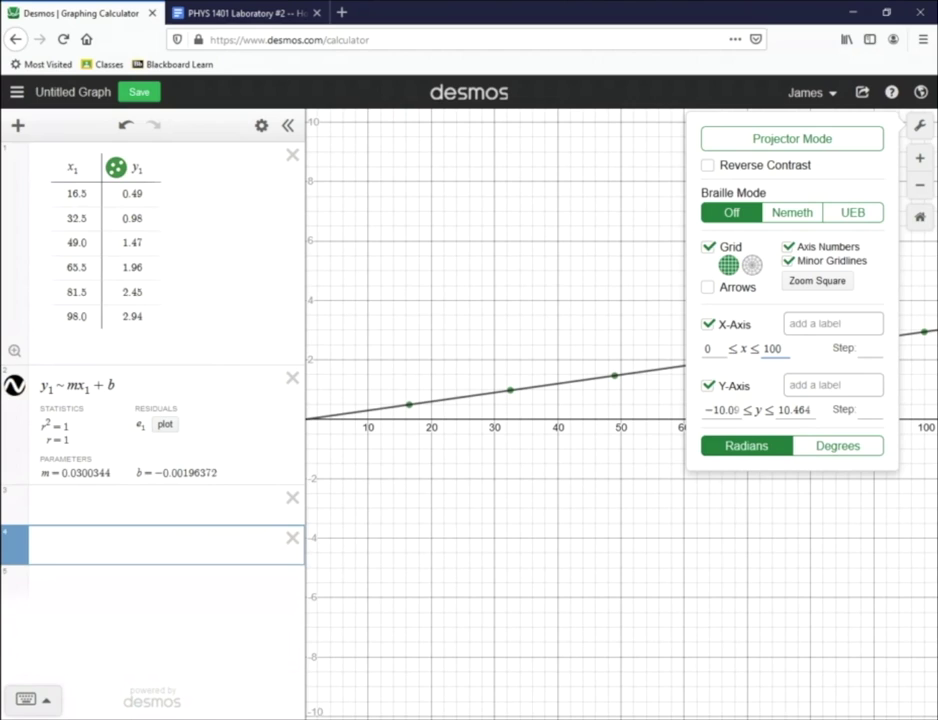
key(Escape)
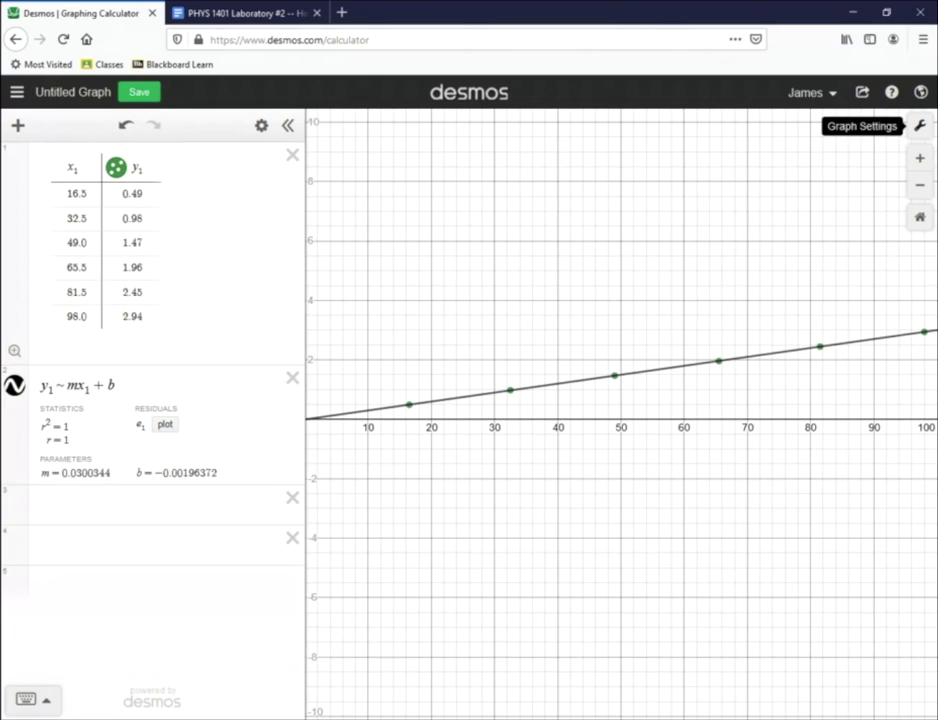
click(919, 125)
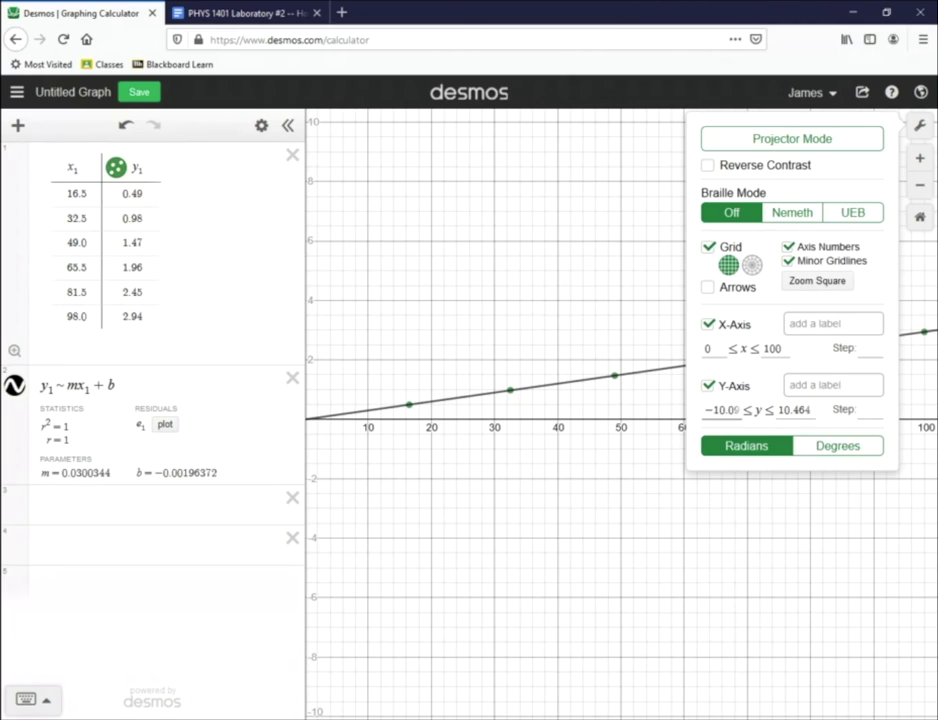
Set the y-axis minimum to 0 and maximum to 3, then close Graph Settings
double_click(720, 410)
text(0)
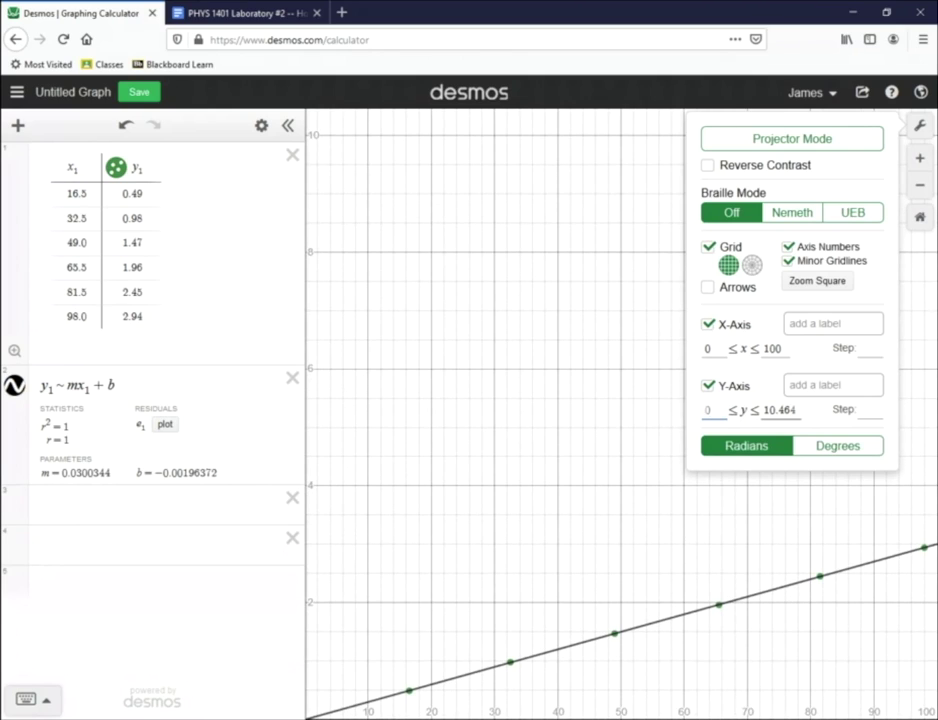
key(Tab)
text(3)
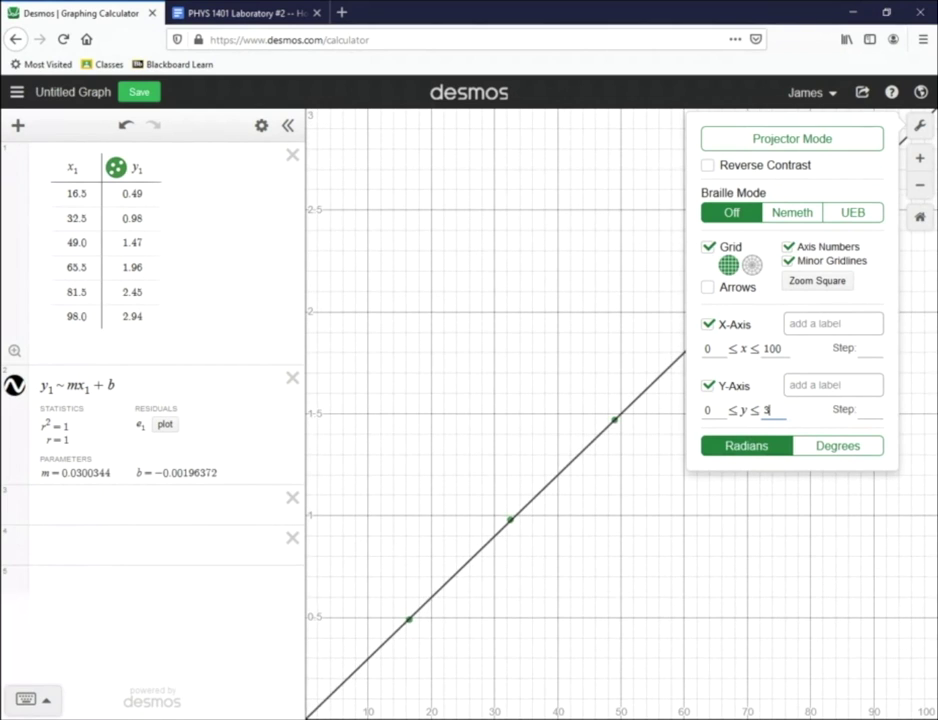
key(Escape)
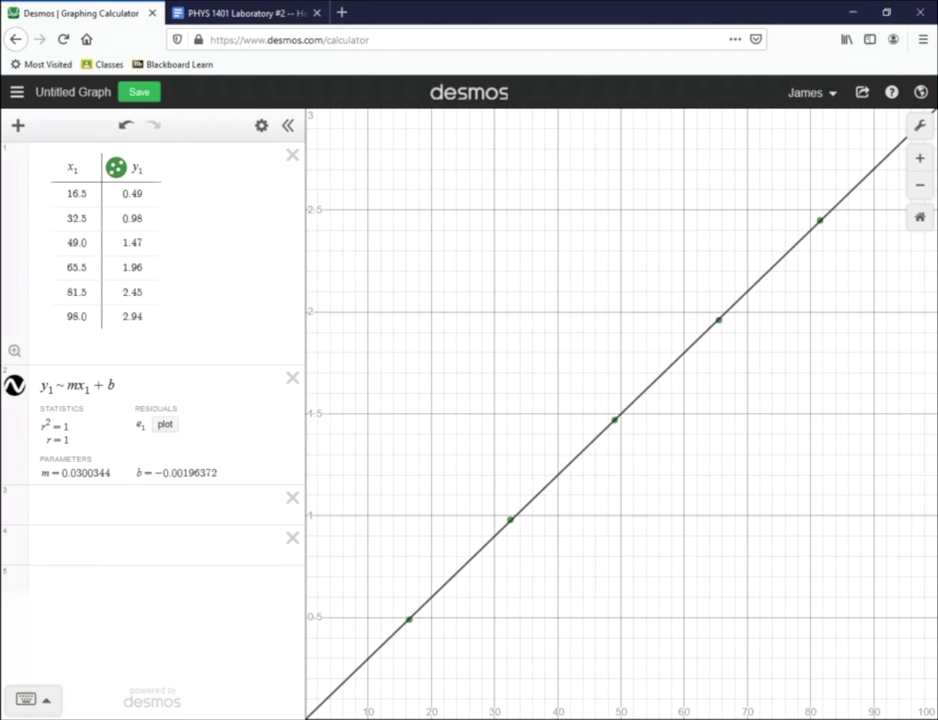
Zoom out and back in until the origin and all six data points fit
click(919, 185)
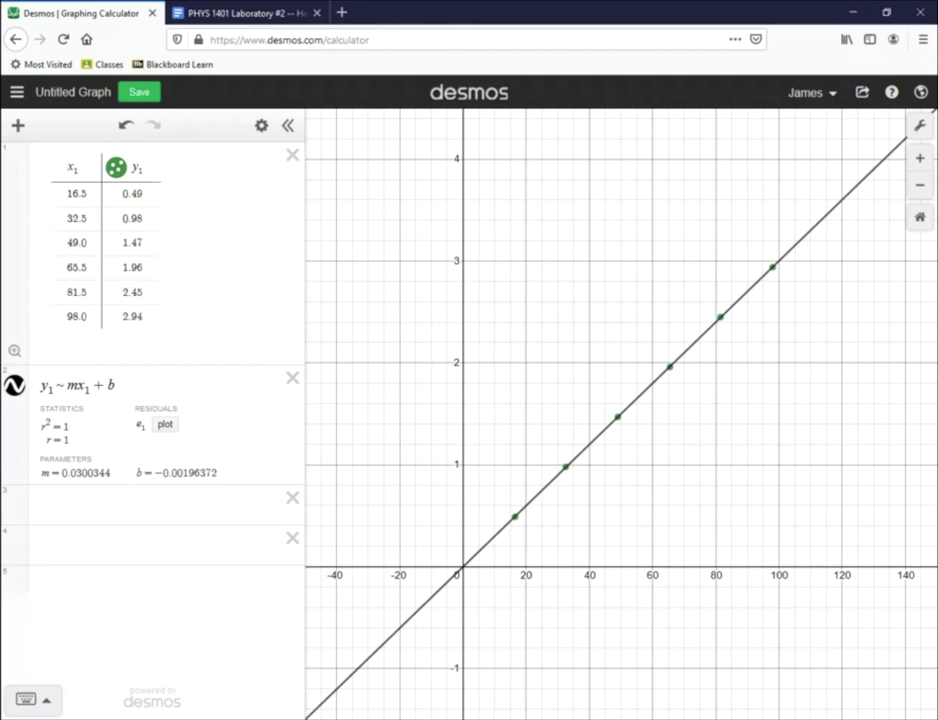
scroll(729, 464, up, 2)
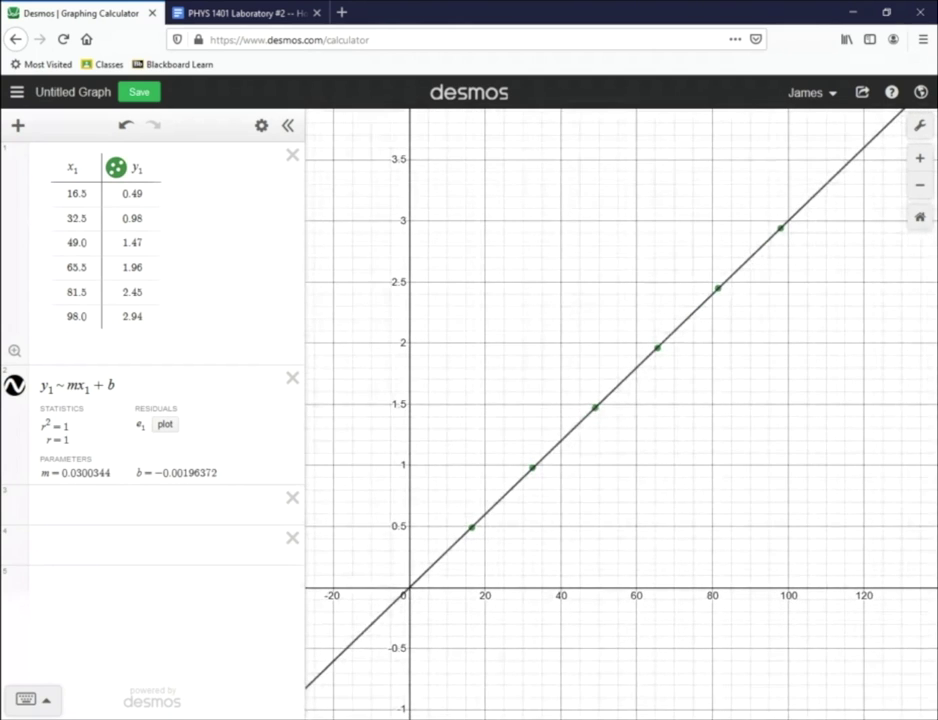
scroll(666, 493, up, 1)
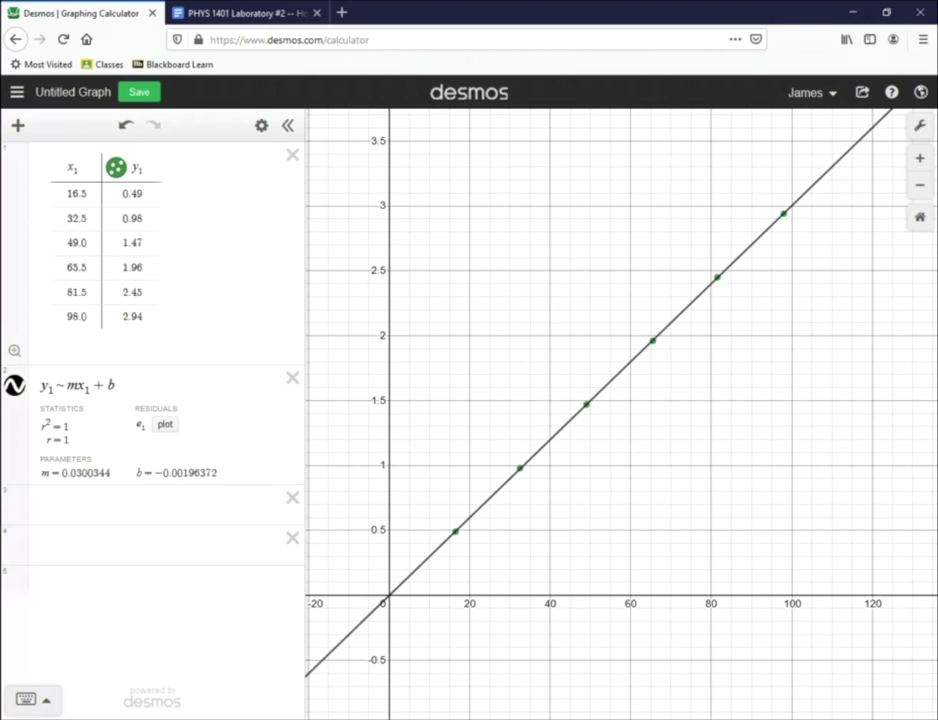
scroll(655, 487, up, 1)
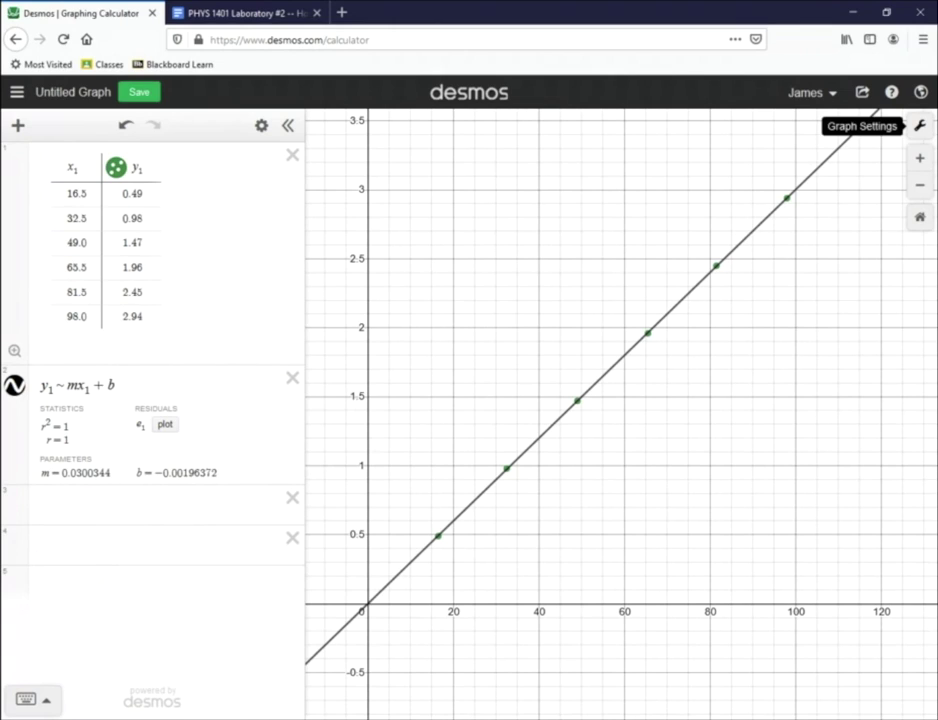
Label the x-axis 'Distance stretched (meters)' and the y-axis 'Force applied (newtons)'
click(919, 125)
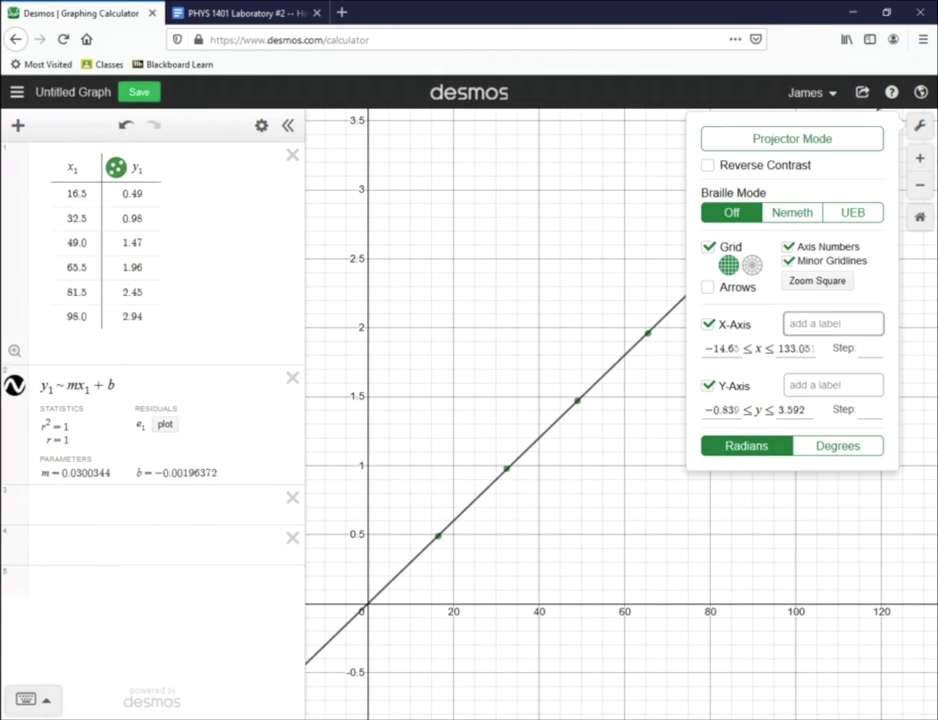
click(833, 323)
text(Dis)
key(BackSpace)
key(BackSpace)
text(istance stretched)
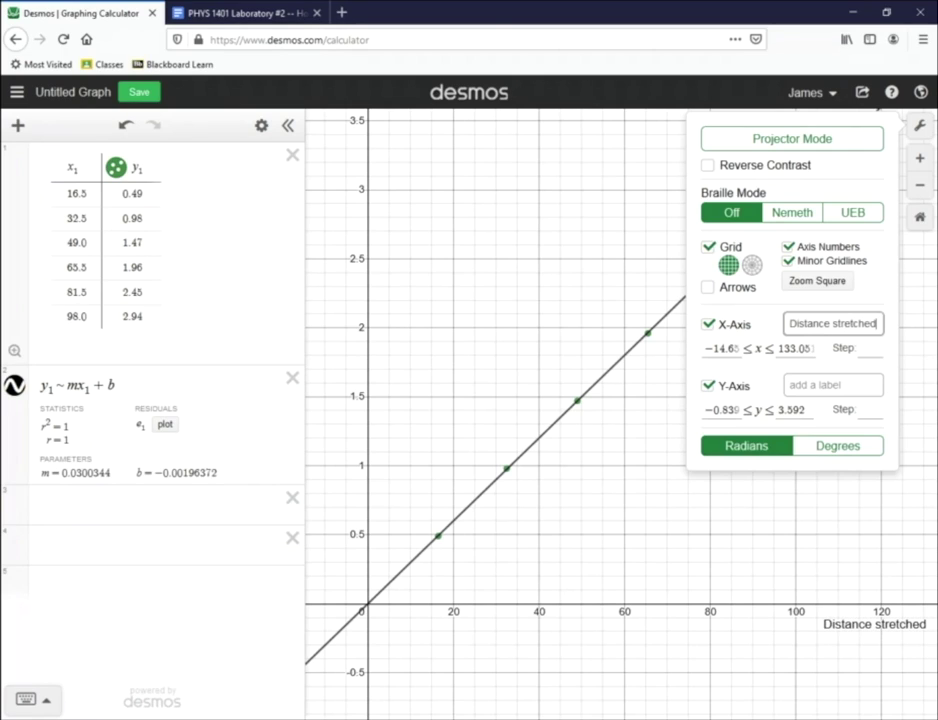
text( ()
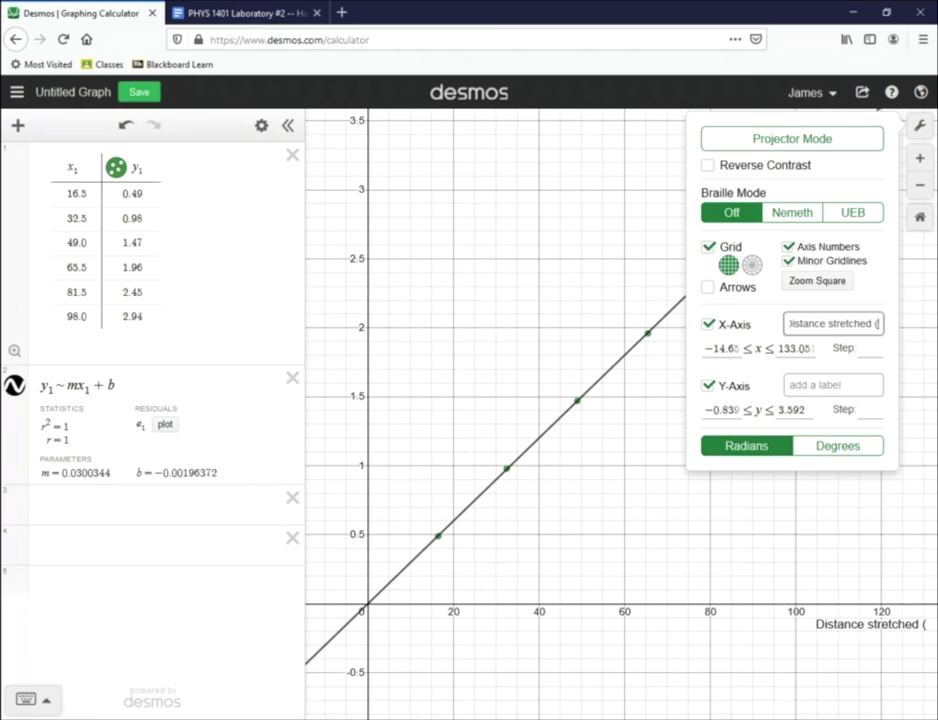
text(meters))
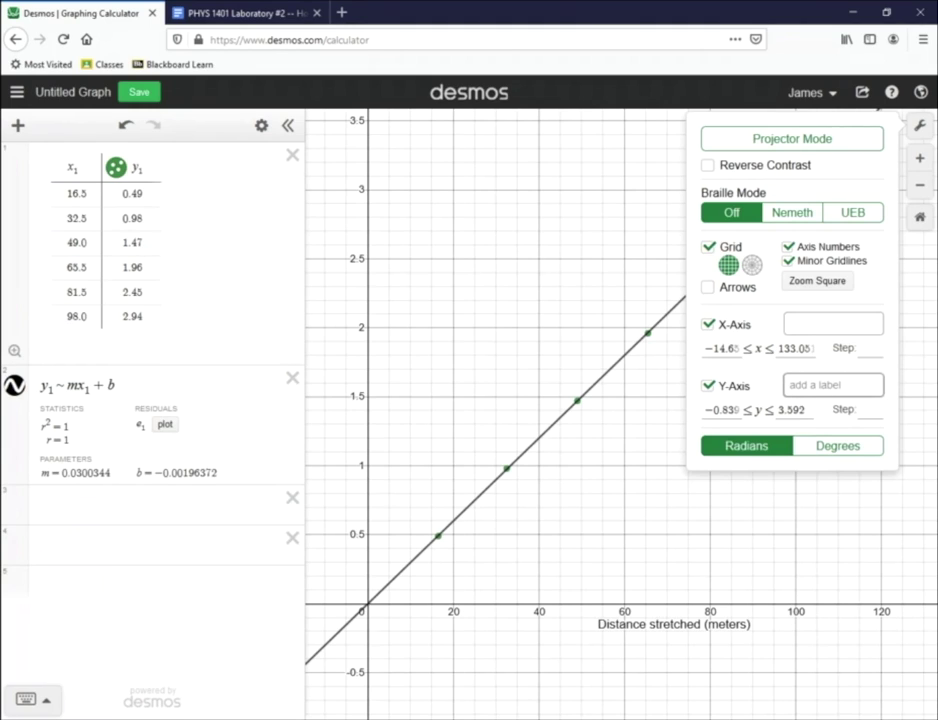
click(833, 385)
text(Force app)
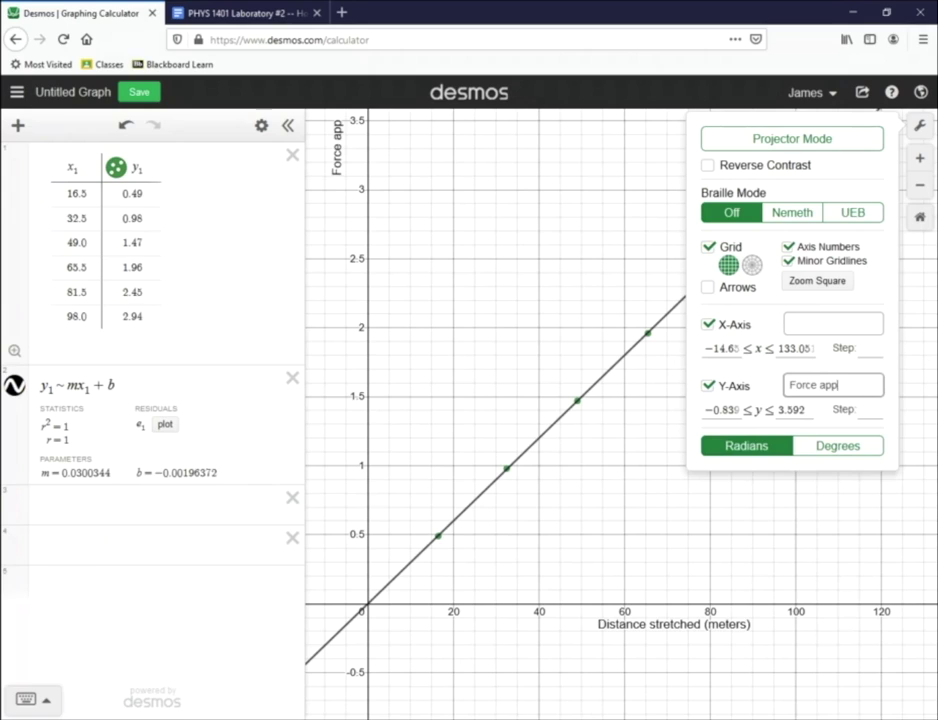
text(lied )
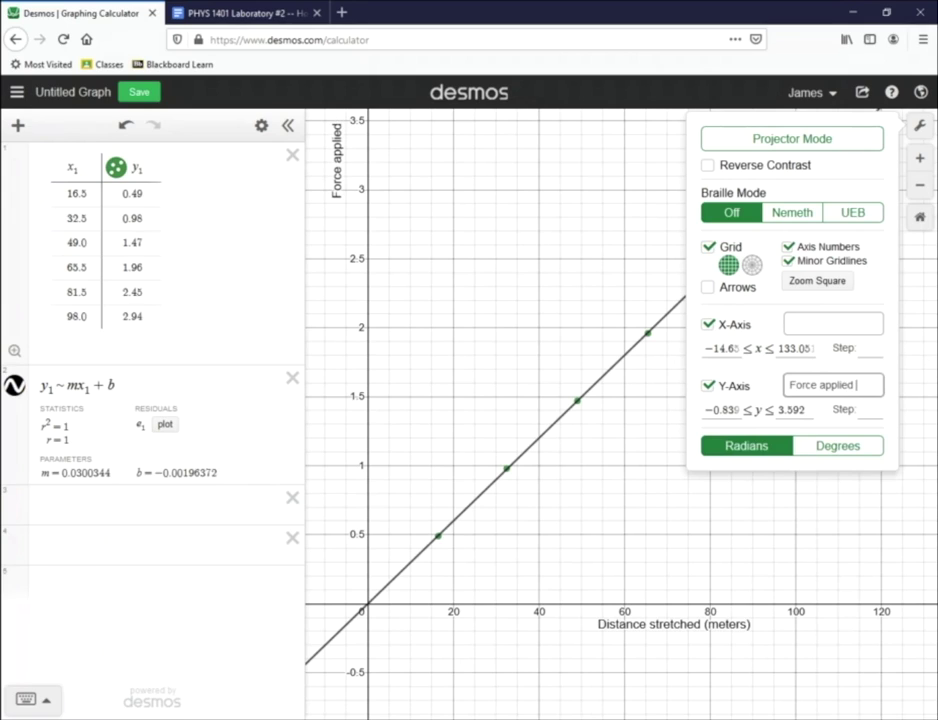
text((newtons)
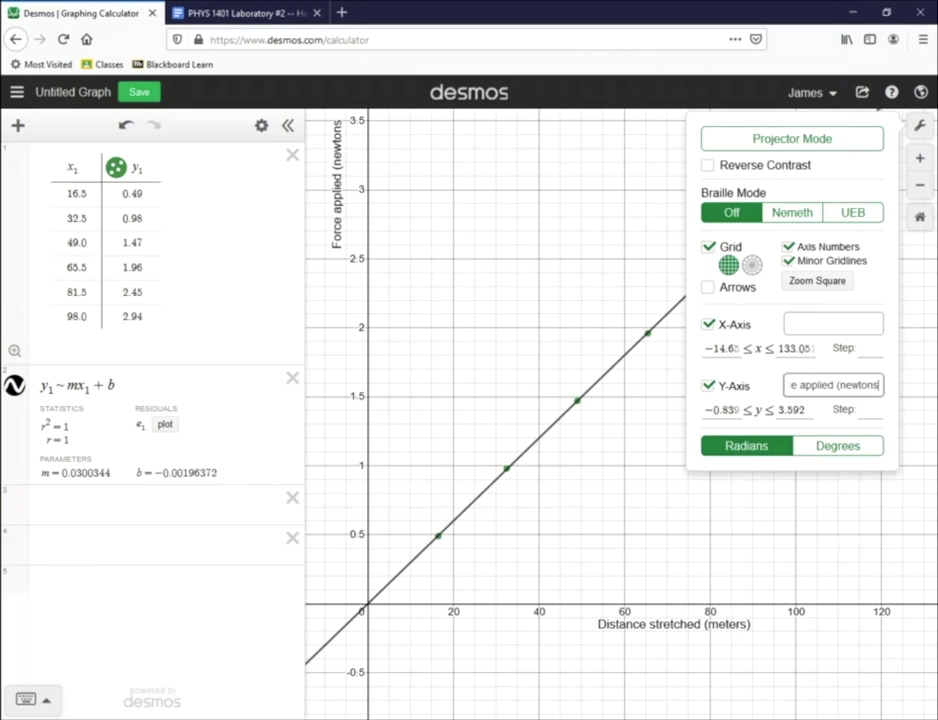
text())
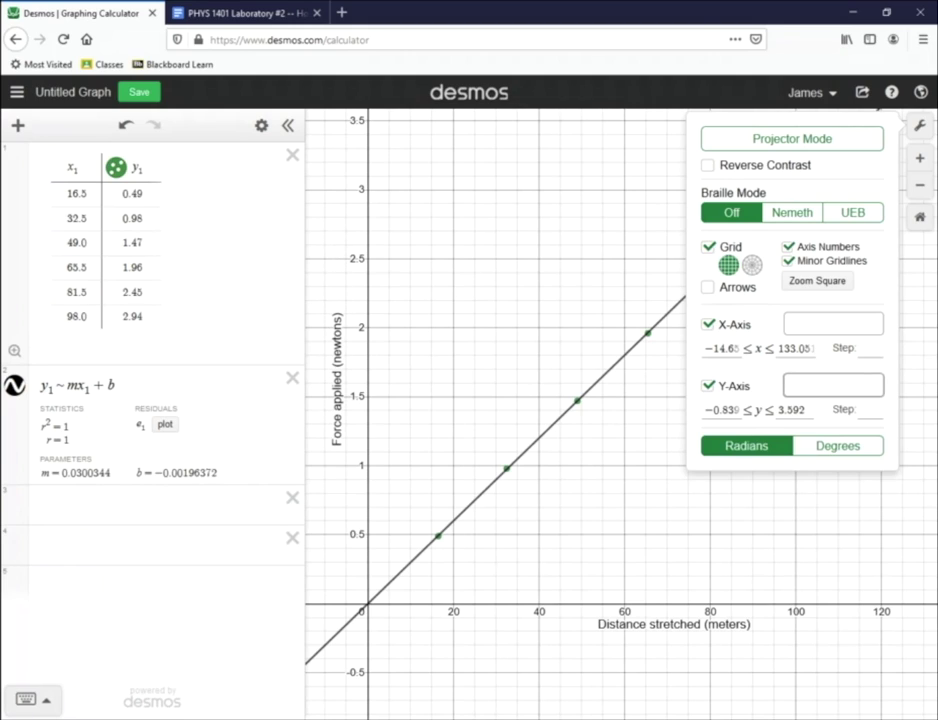
key(BackSpace)
key(BackSpace)
key(BackSpace)
key(BackSpace)
key(BackSpace)
key(BackSpace)
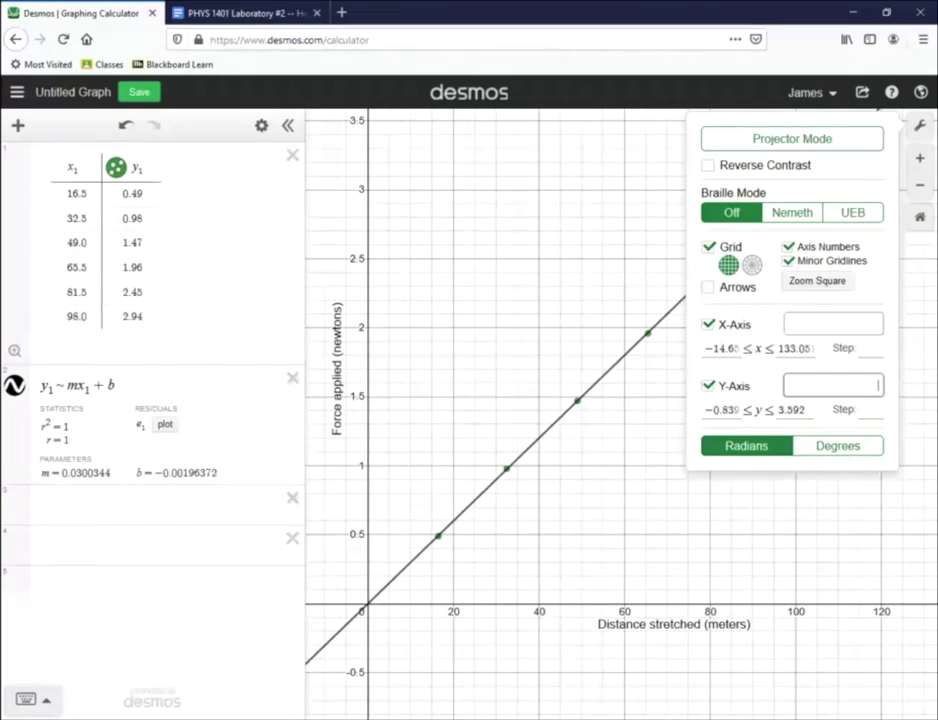
key(Escape)
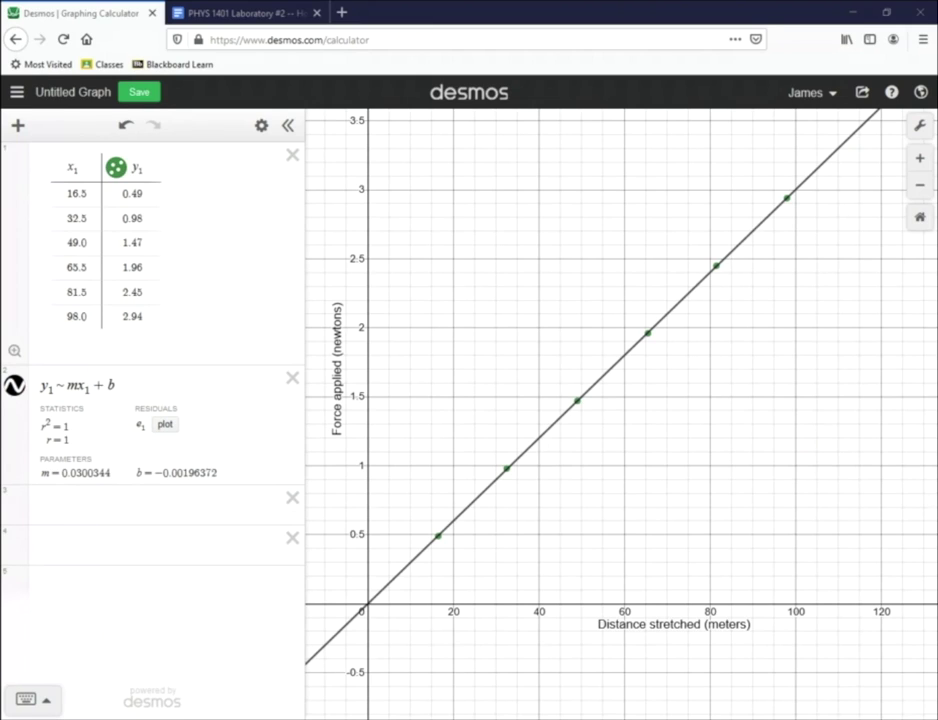
Title the graph 'Distance stretched vs. Force Applied' and save it
click(72, 92)
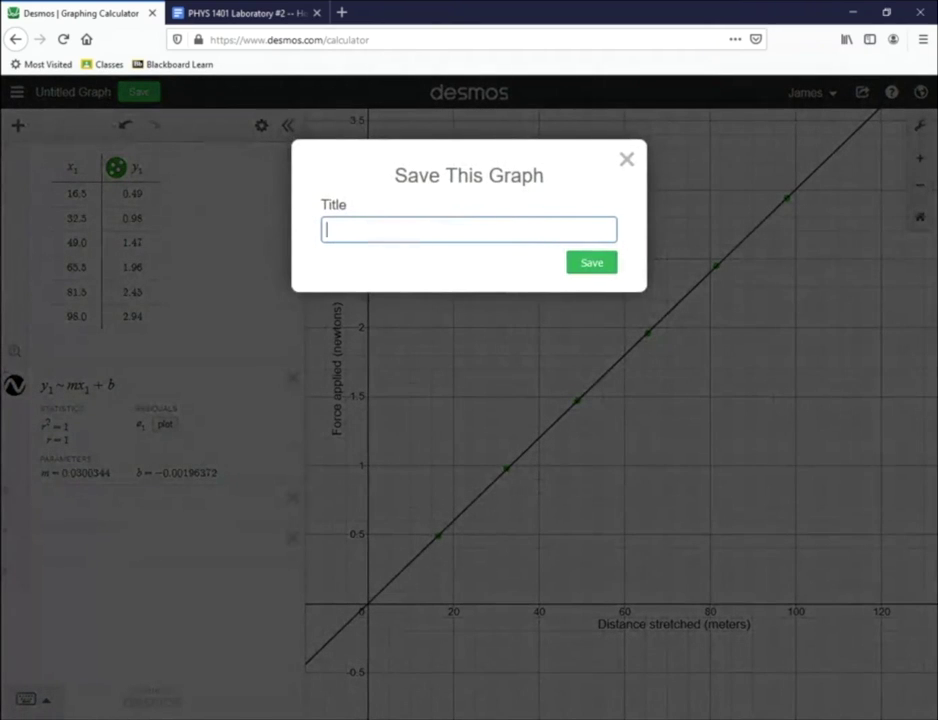
text(Distance stretched)
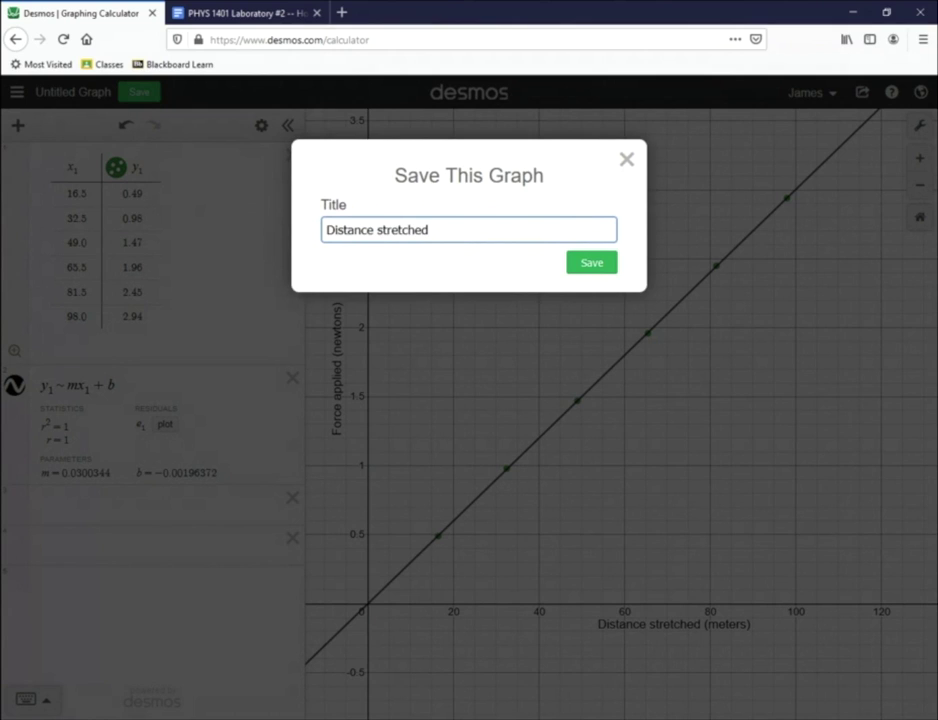
text( vs. Force Applied)
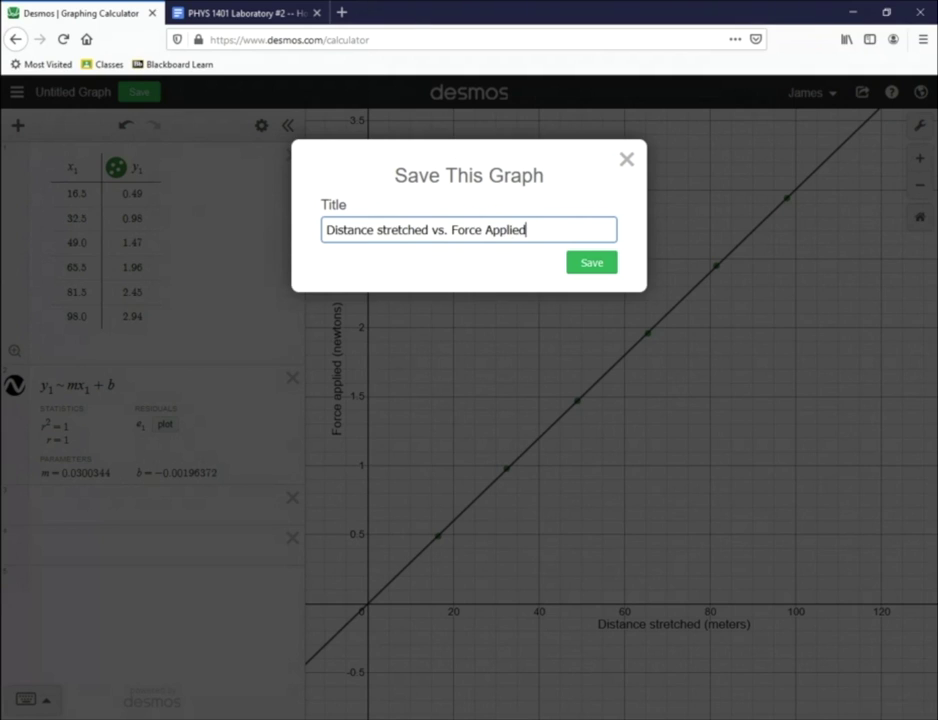
key(Tab)
key(Return)
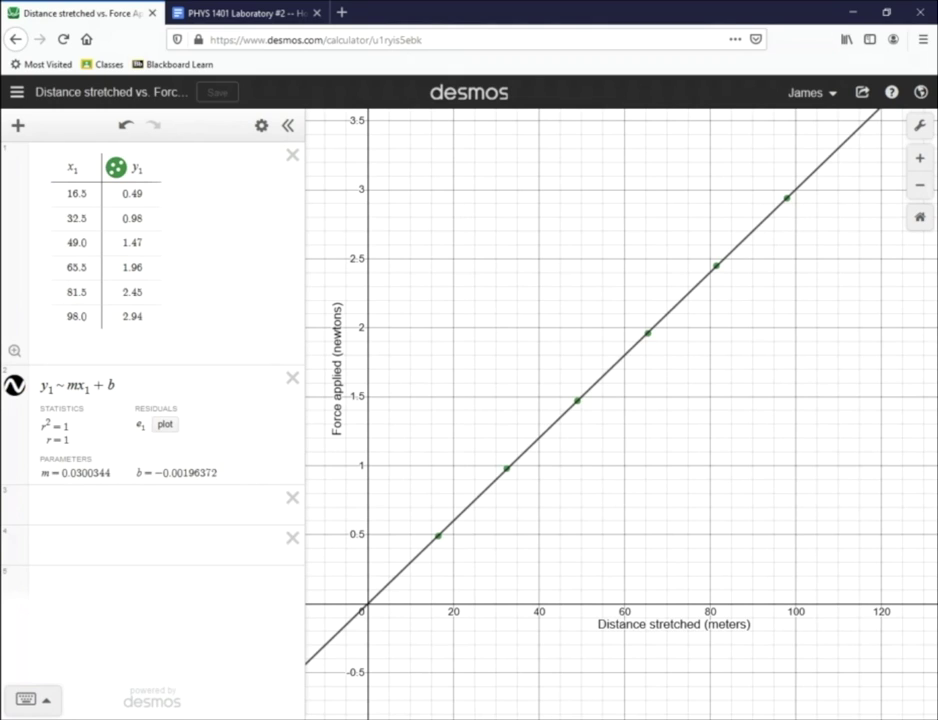
Capture a Firefox screenshot of the whole Desmos calculator, table and graph included, then go to the report tab
key(ctrl+shift+s)
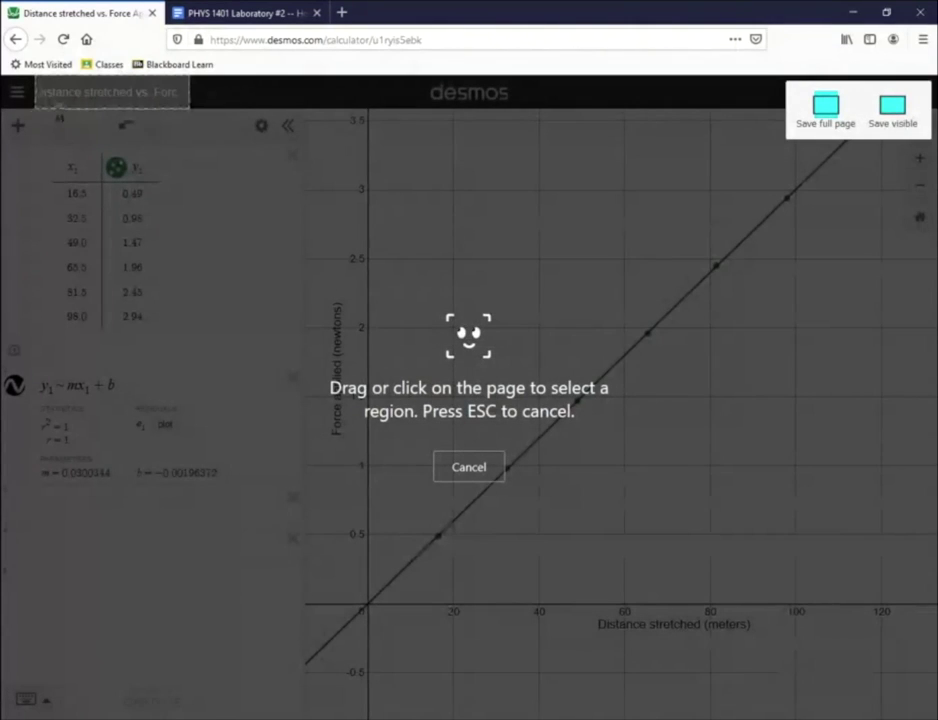
drag(40, 84, 309, 421)
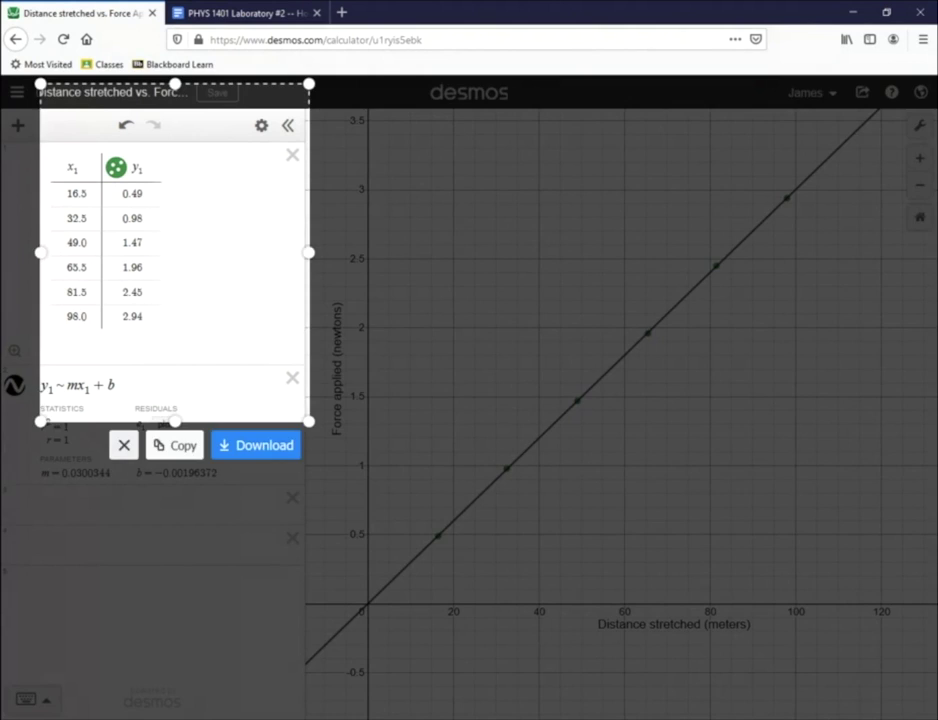
click(175, 445)
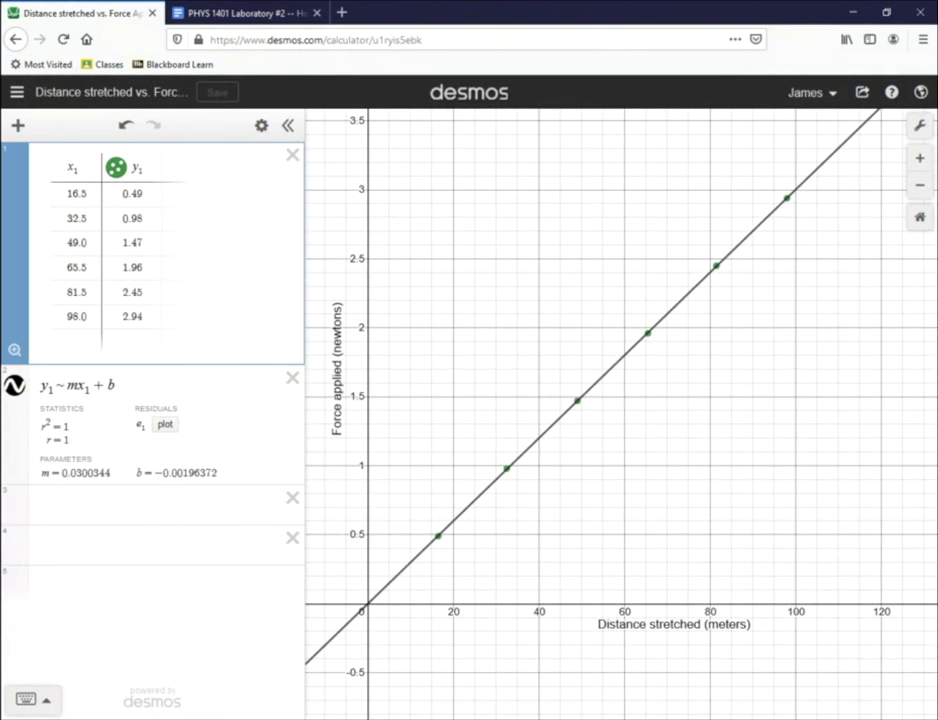
key(ctrl+shift+s)
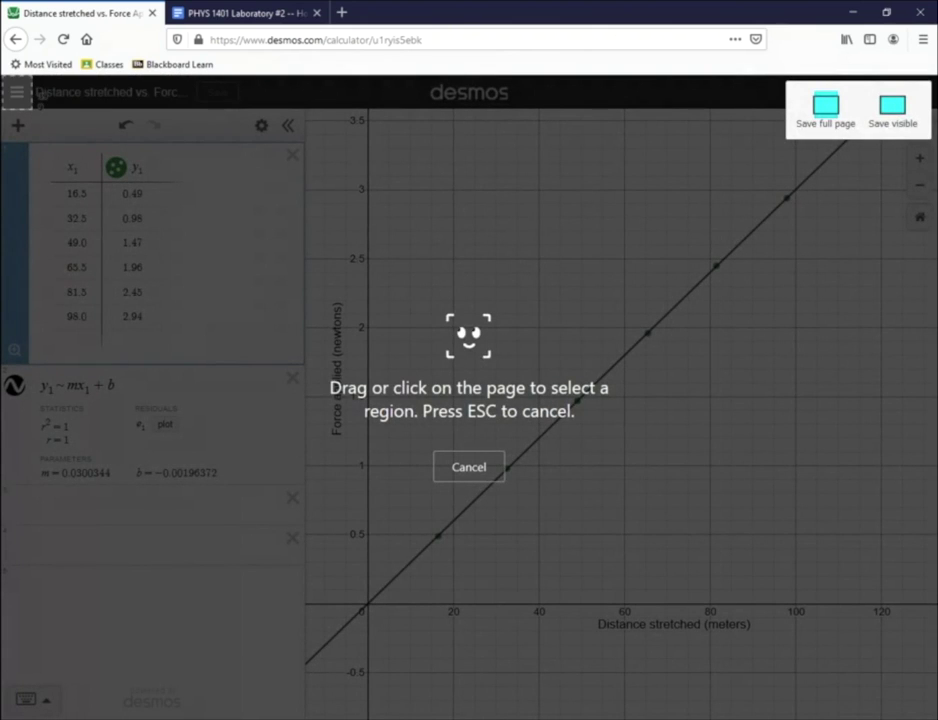
drag(30, 82, 922, 698)
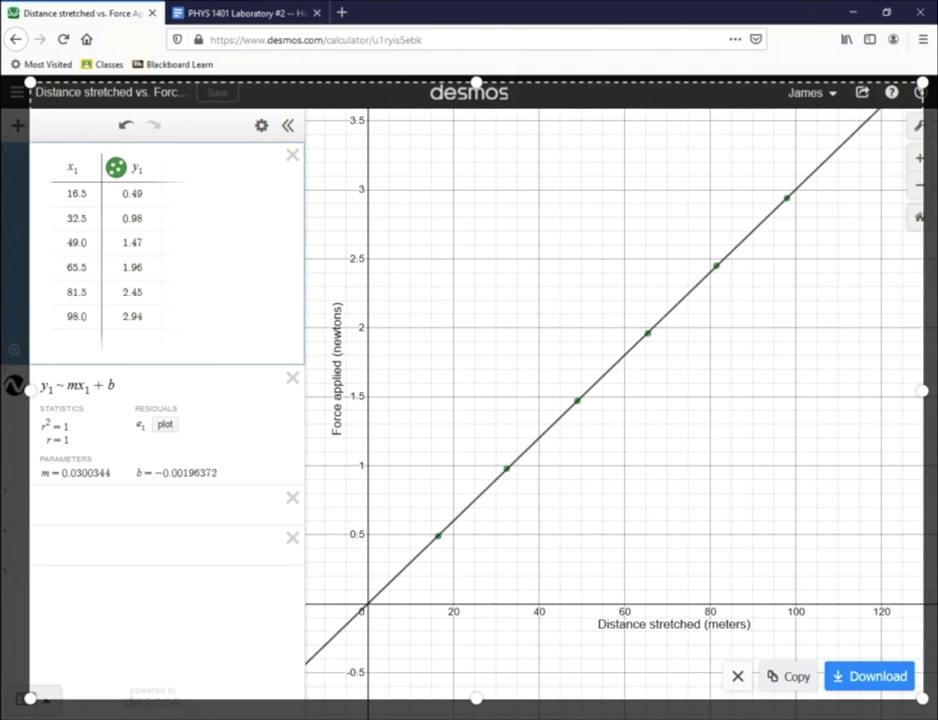
key(Escape)
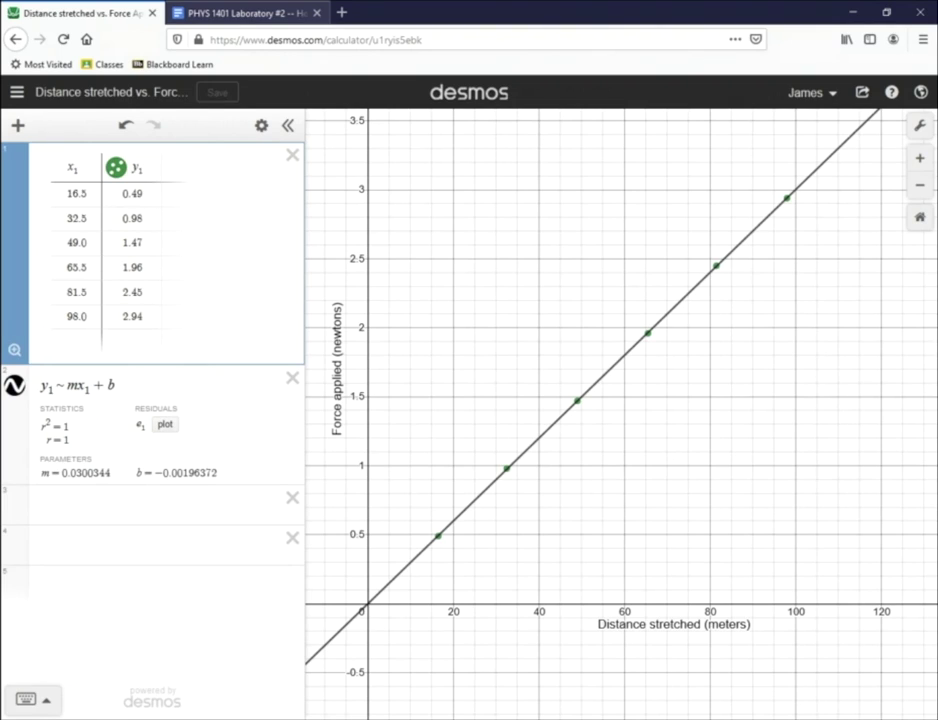
key(ctrl+Tab)
Add a blank line directly below the Spring Setting 1 table in the lab report
key(ctrl+plus)
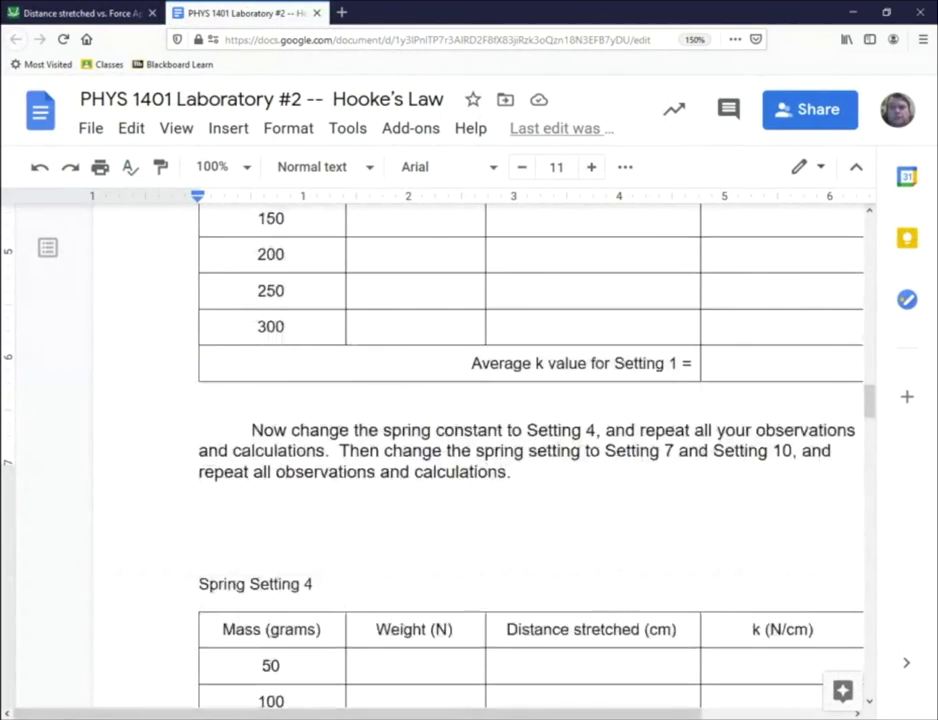
scroll(530, 450, up, 10)
scroll(530, 450, up, 5)
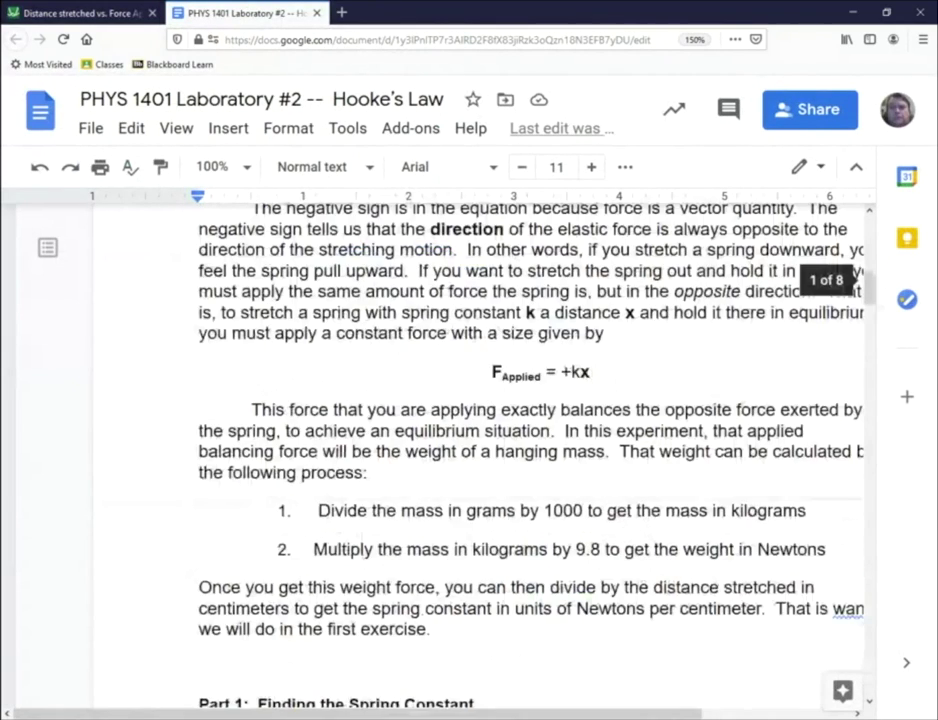
scroll(530, 450, down, 15)
scroll(530, 450, up, 5)
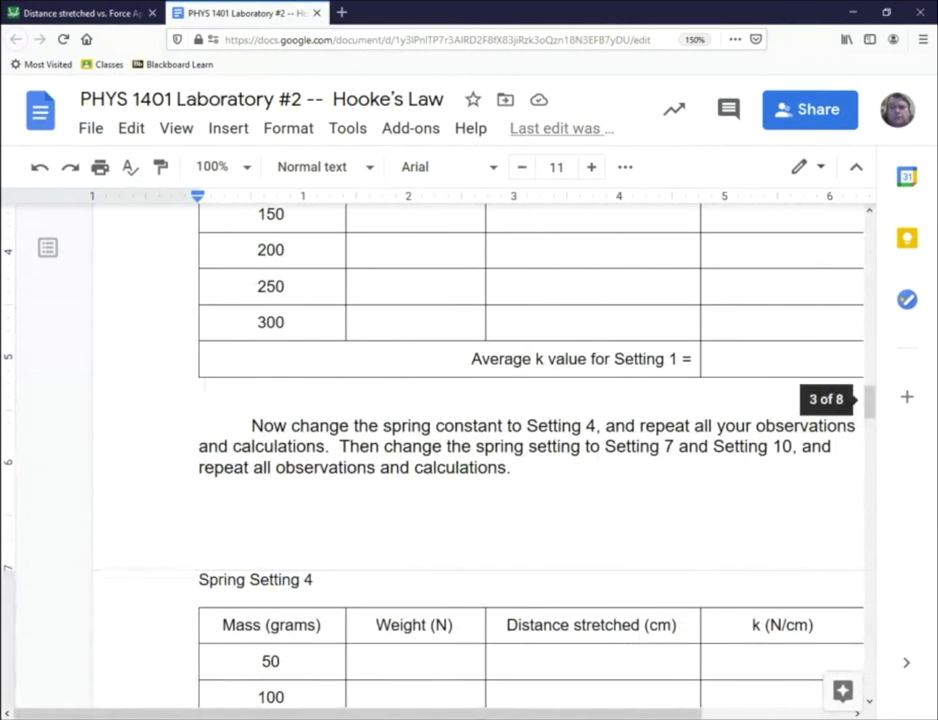
key(Return)
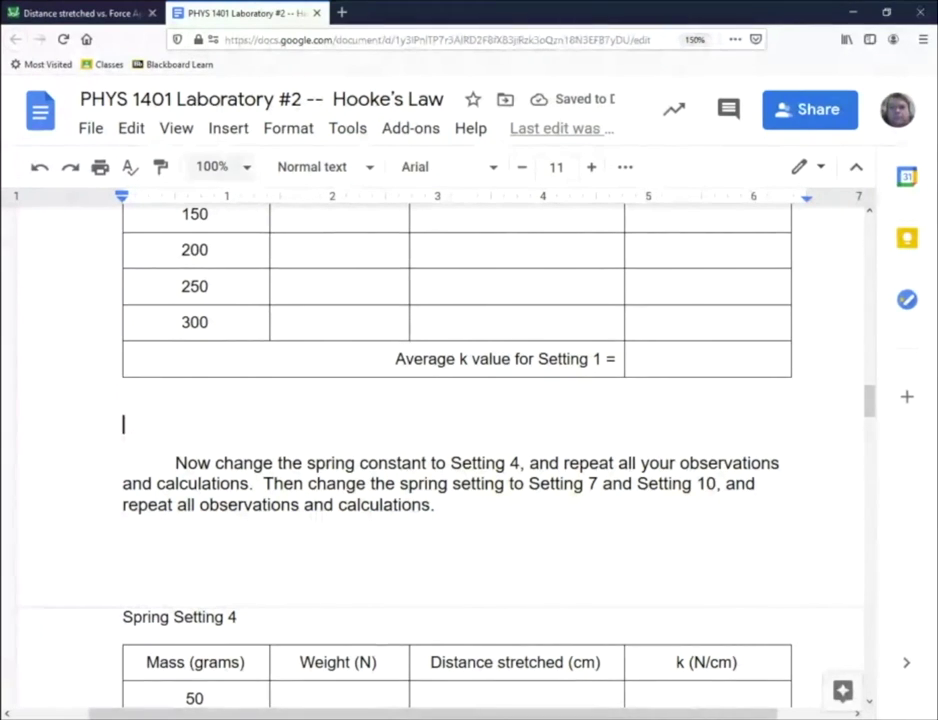
Paste the Desmos graph screenshot onto the new line, dismissing the menu paste notice first
click(91, 128)
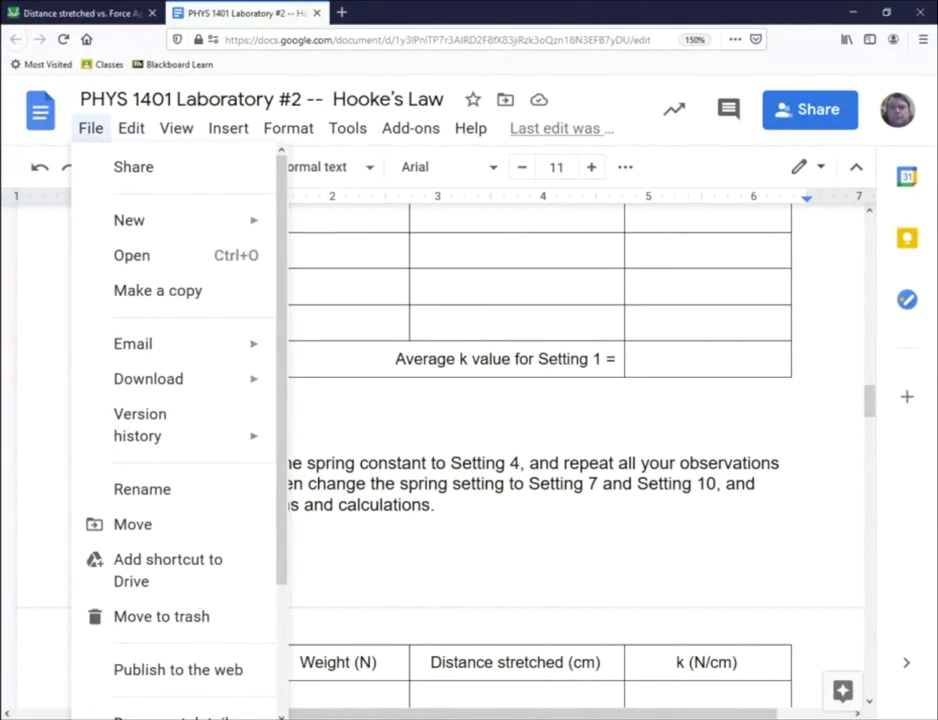
mouse_move(131, 128)
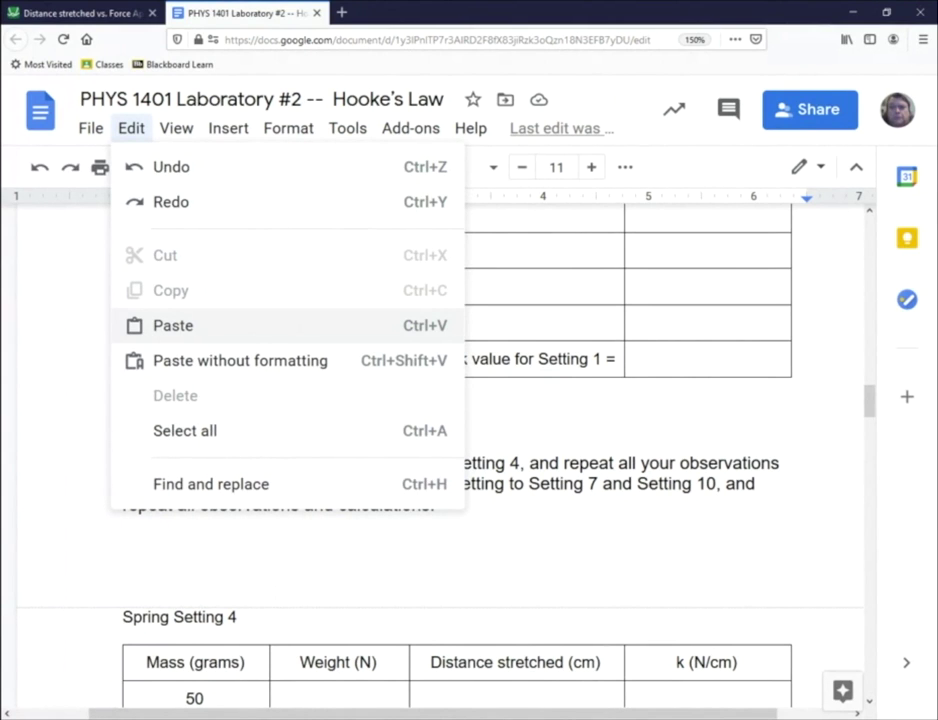
click(175, 325)
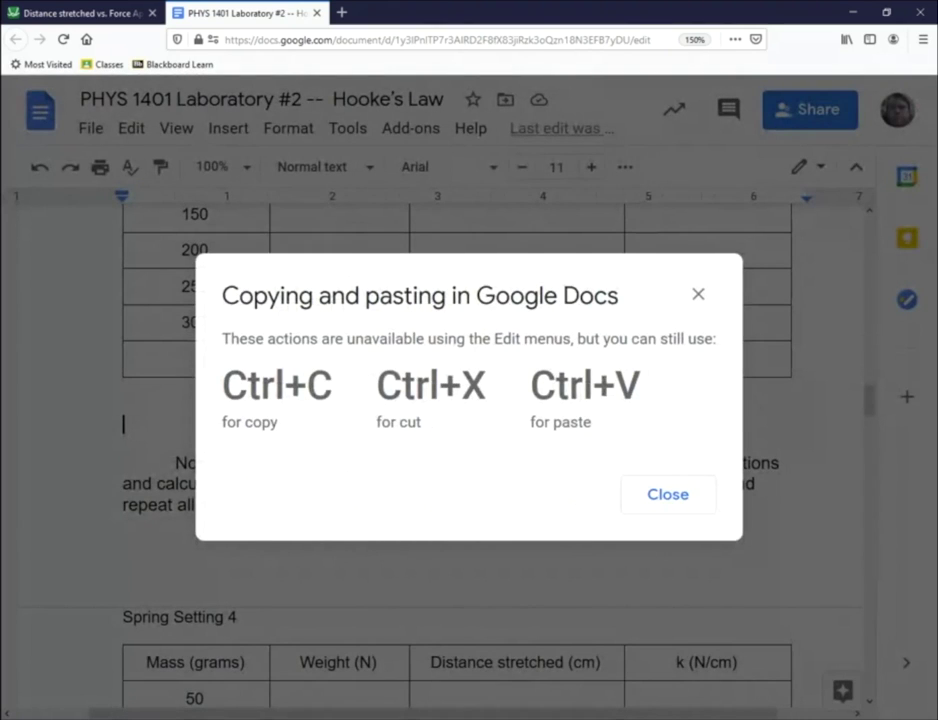
key(Escape)
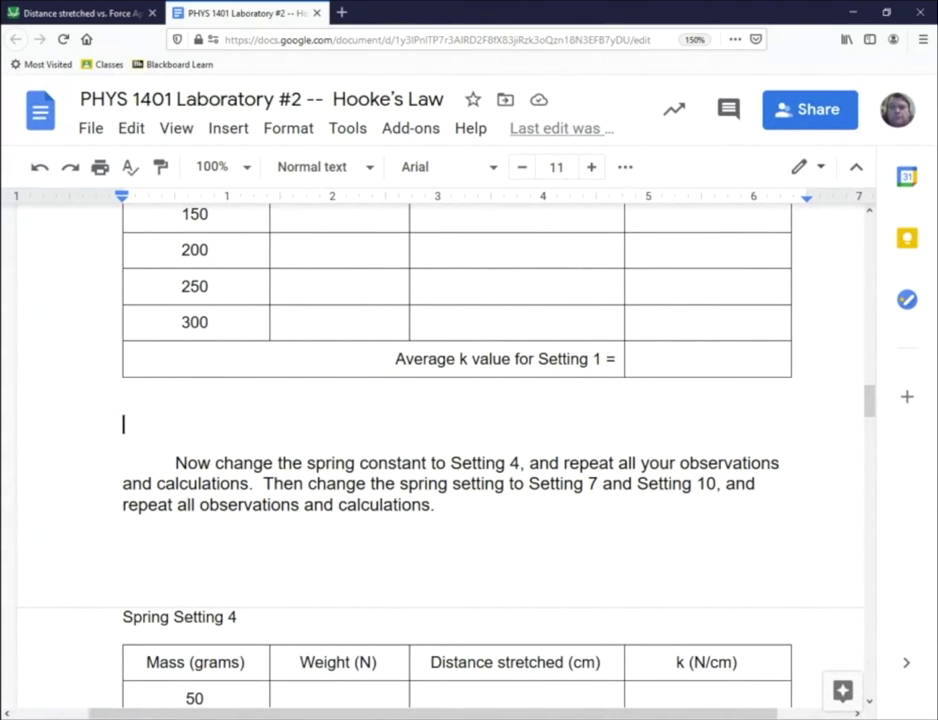
key(ctrl+v)
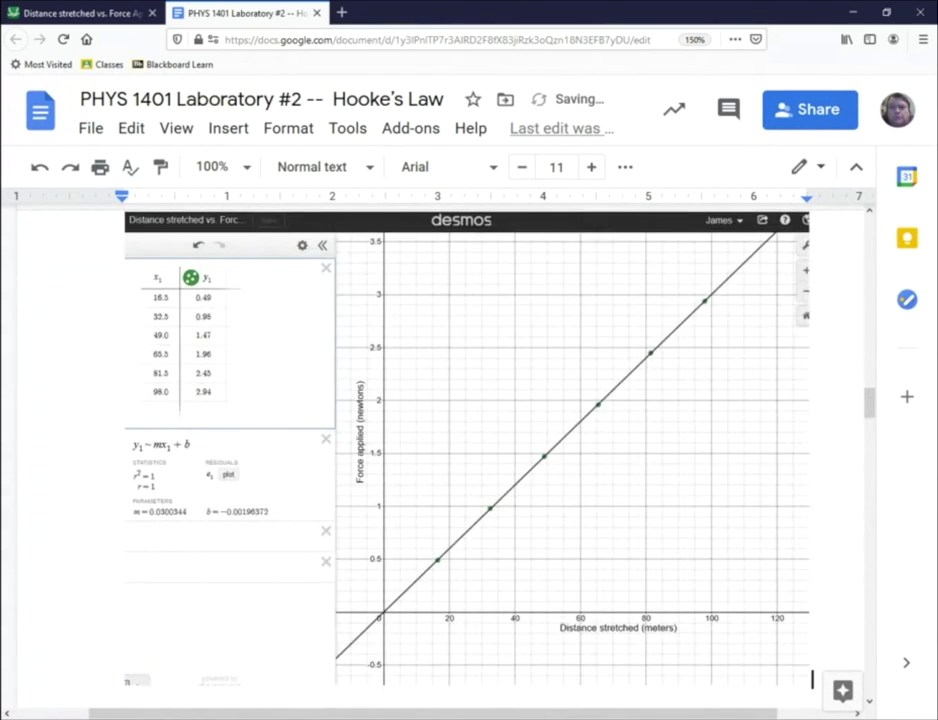
scroll(450, 450, up, 5)
scroll(450, 450, up, 1)
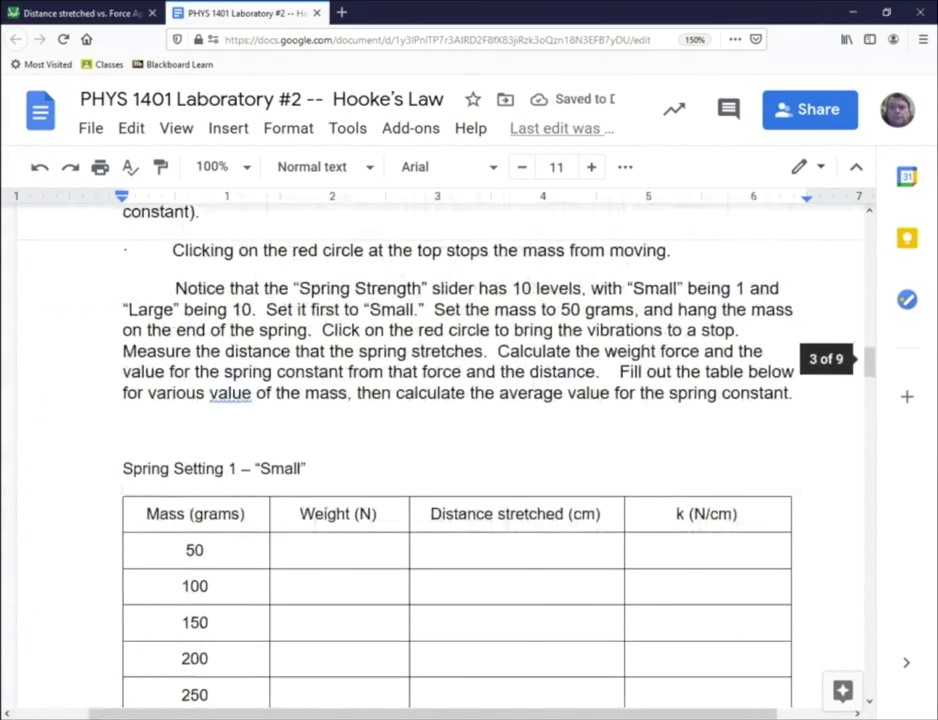
scroll(450, 450, down, 10)
scroll(450, 450, down, 1)
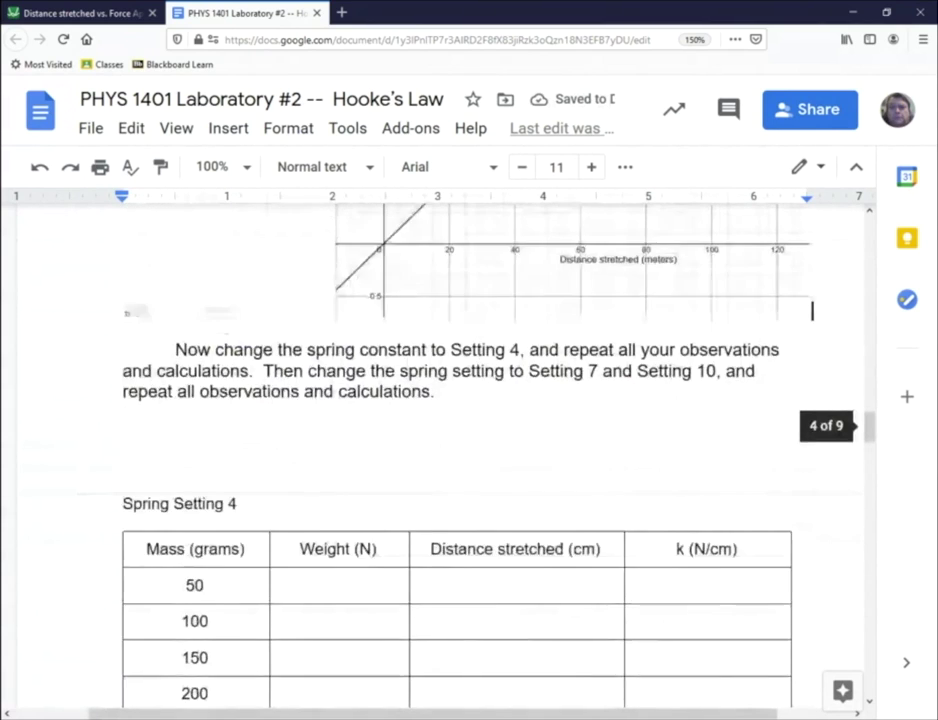
scroll(450, 450, up, 4)
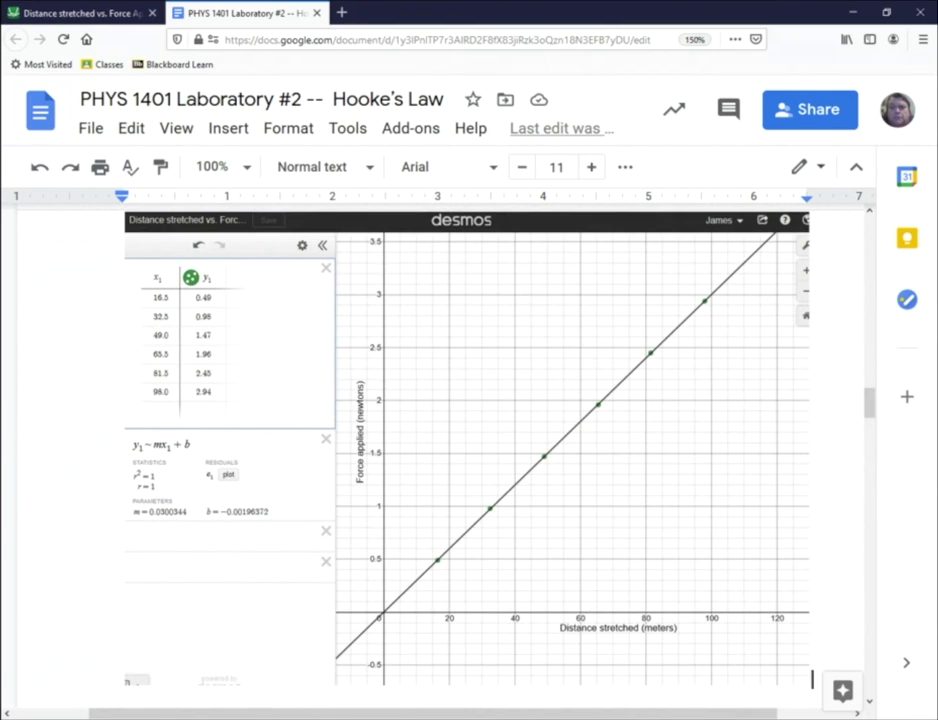
scroll(470, 450, up, 1)
scroll(470, 450, up, 2)
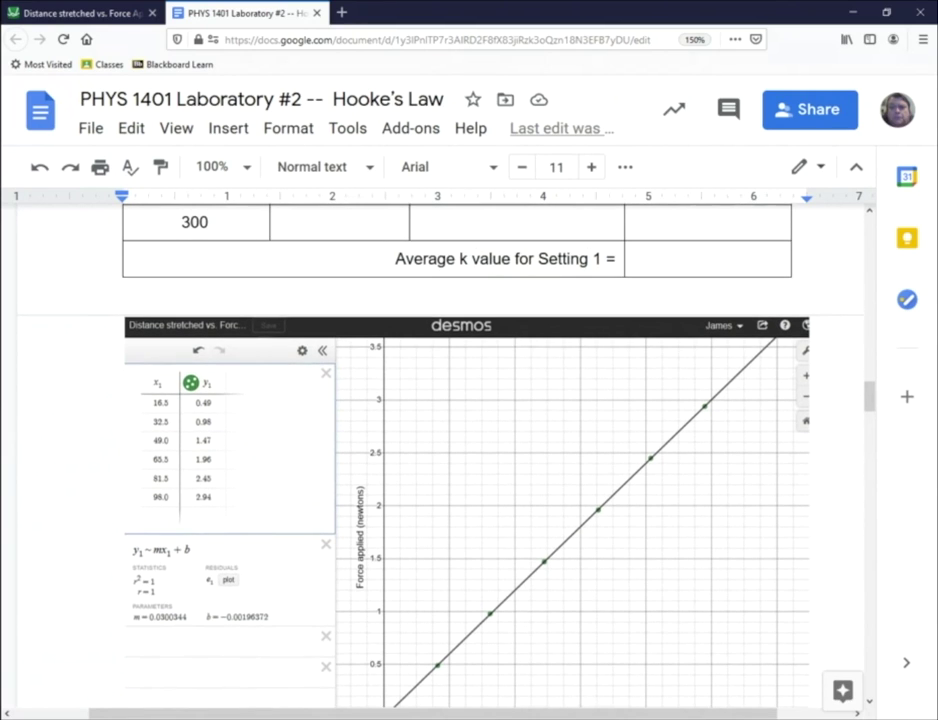